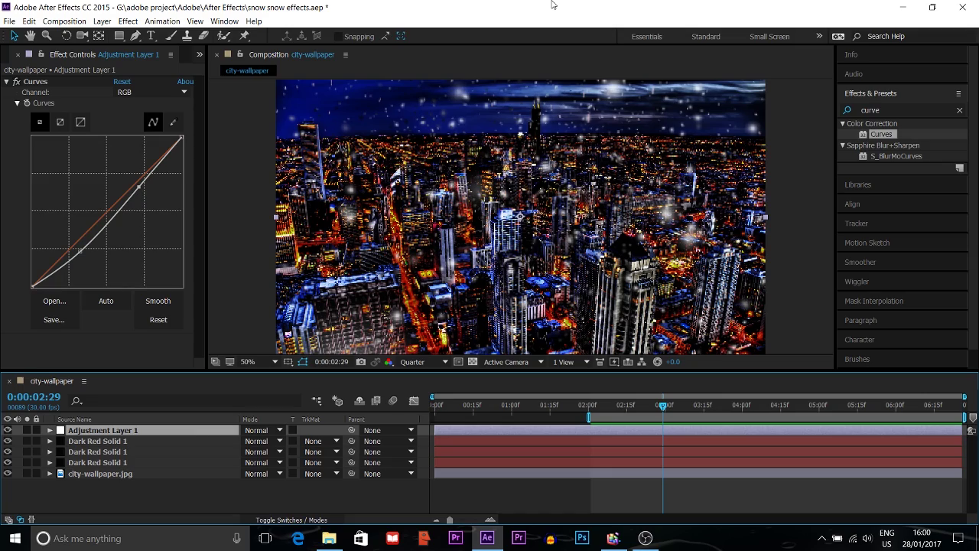
Stop the preview and create a new composition named "snow" with the default settings.
key(space)
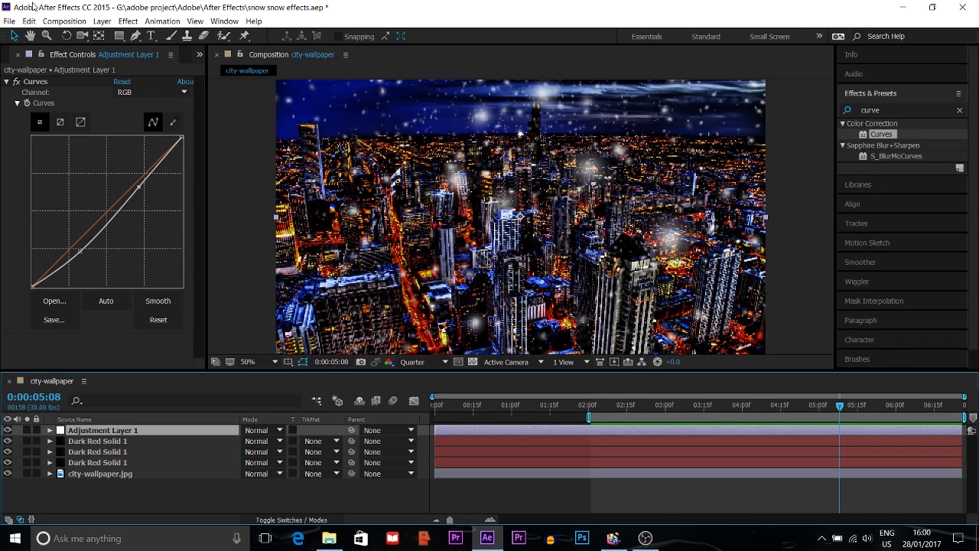
click(50, 25)
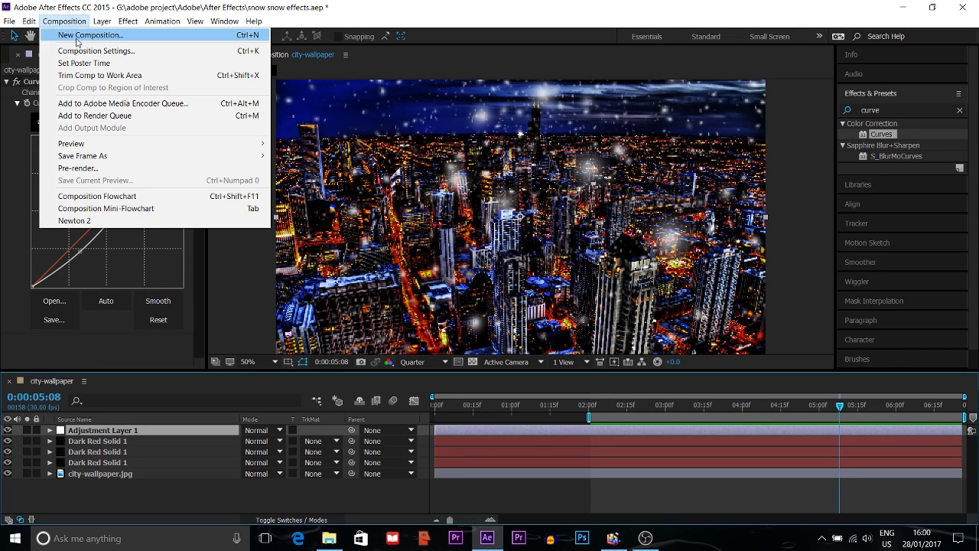
click(78, 38)
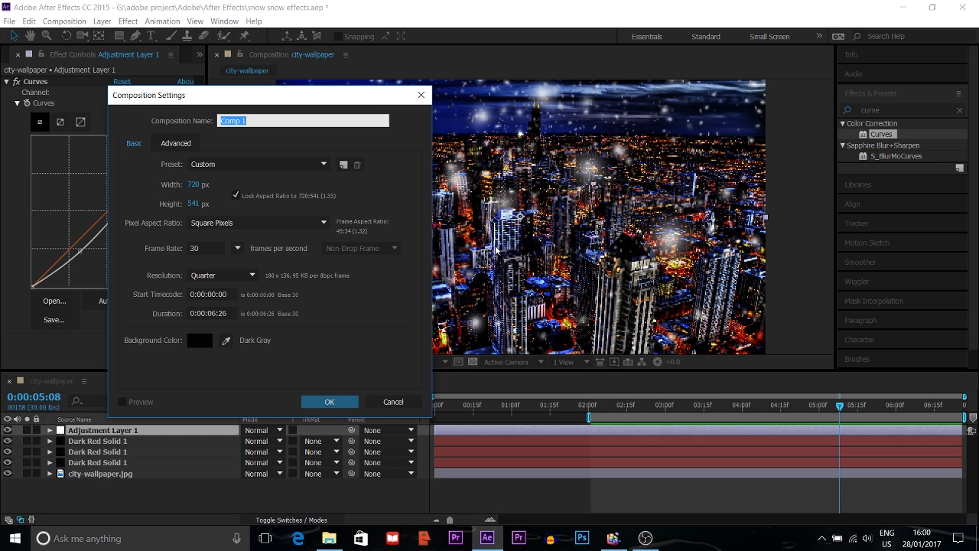
text(snow)
key(Return)
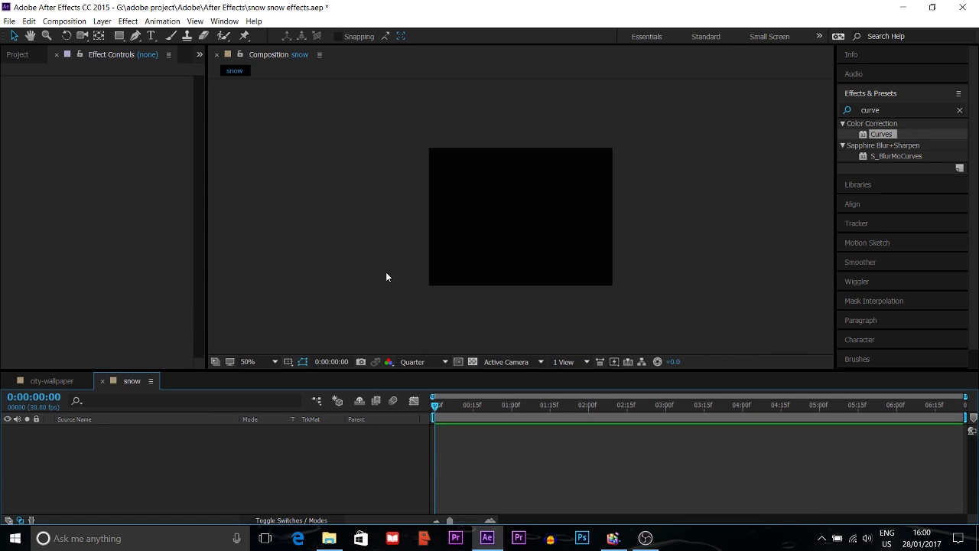
Add city-wallpaper.jpg from the project as a layer in the snow composition and fit it to the frame.
click(28, 61)
click(46, 194)
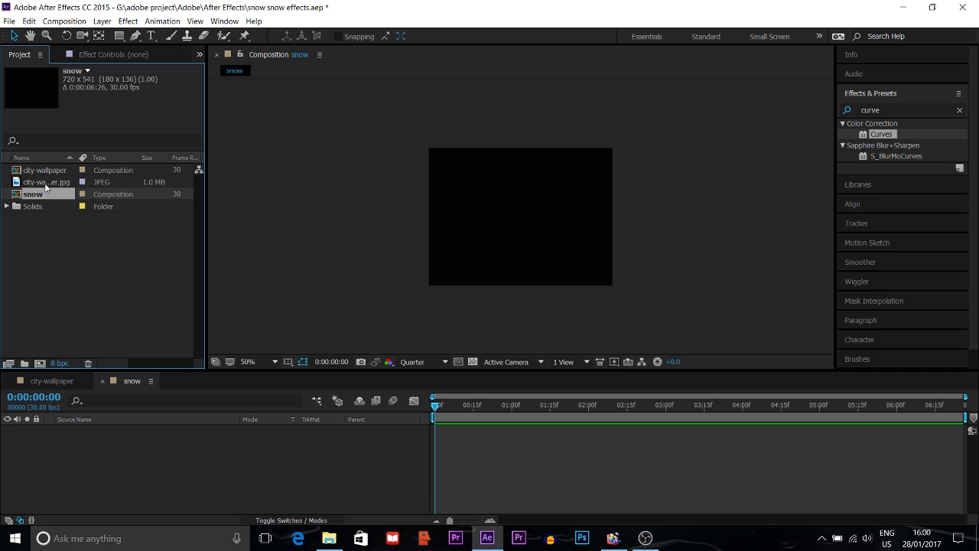
drag(46, 184, 72, 451)
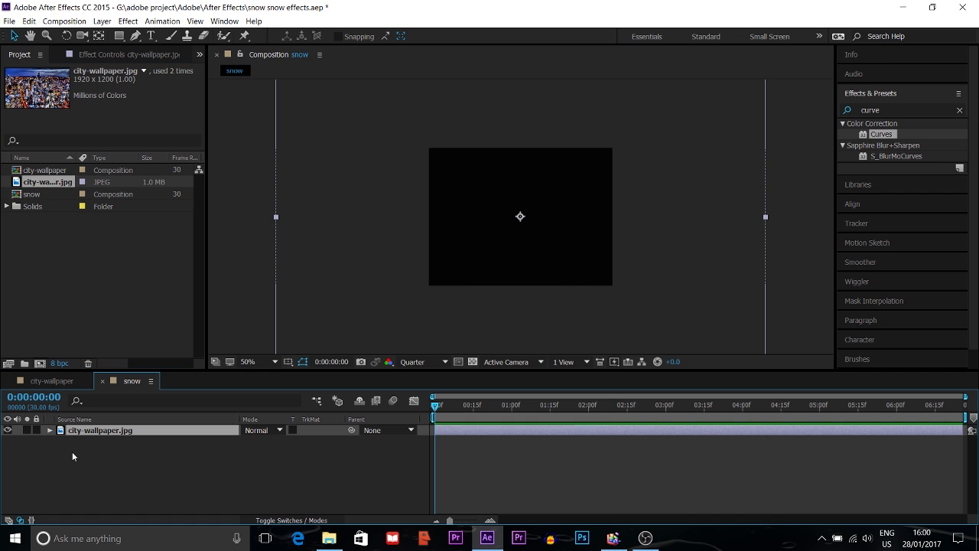
right_click(122, 431)
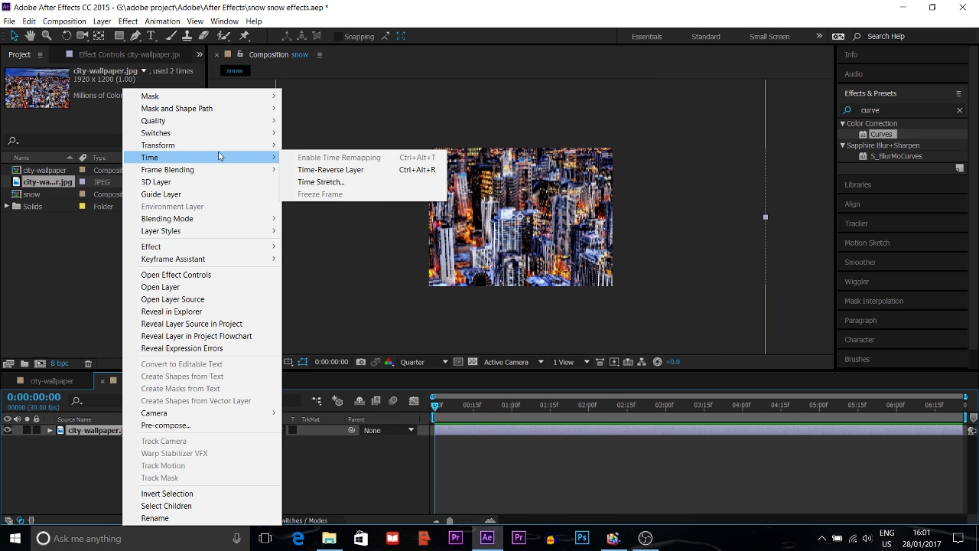
mouse_move(219, 151)
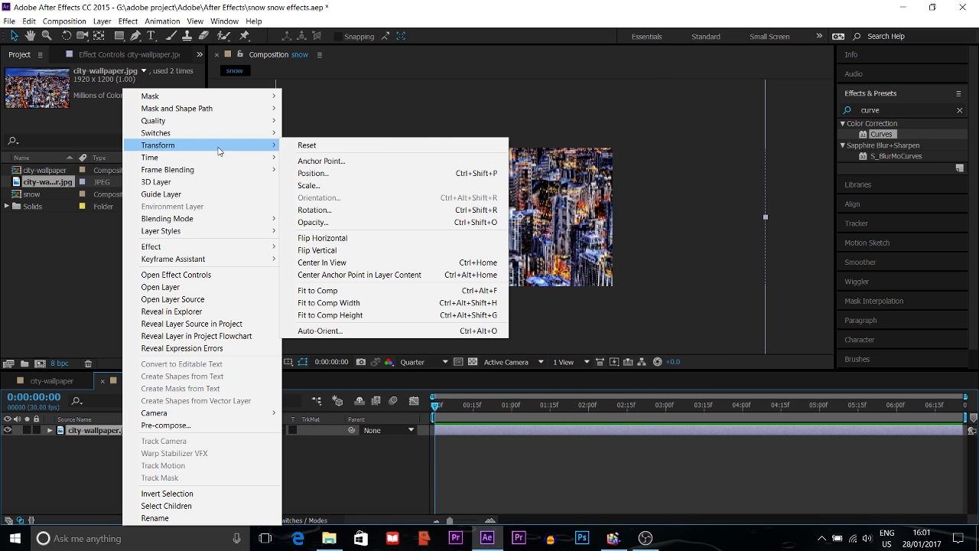
click(372, 290)
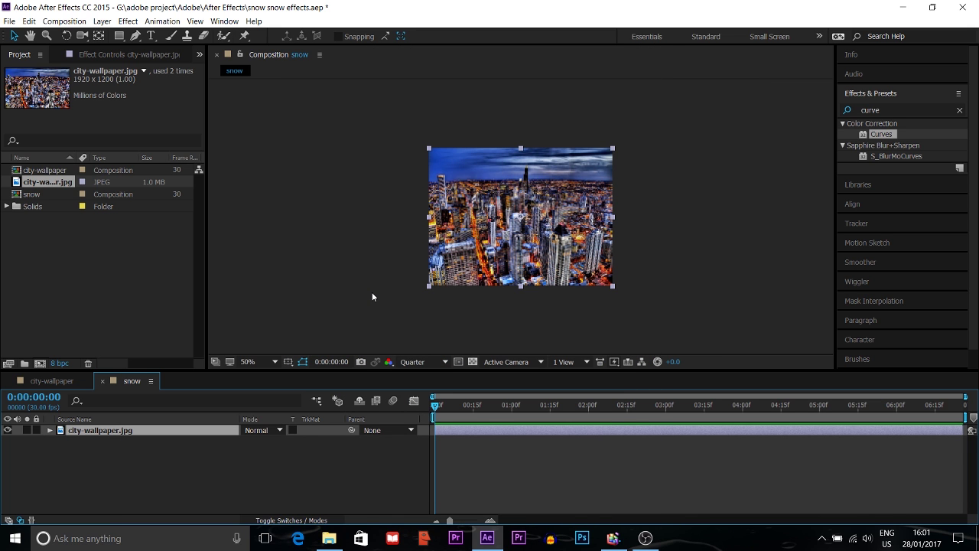
Set the snow composition's width to 1920 px with the aspect ratio locked.
click(77, 23)
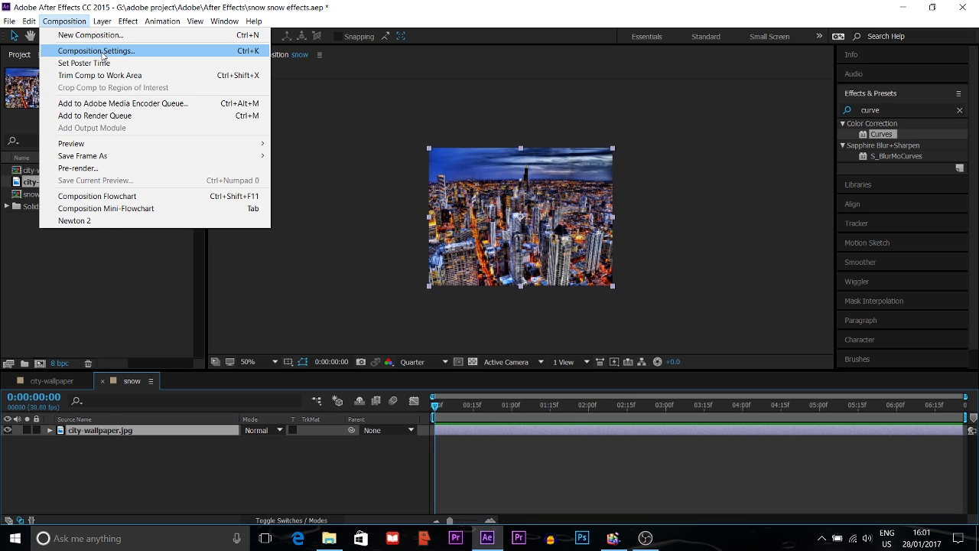
click(94, 50)
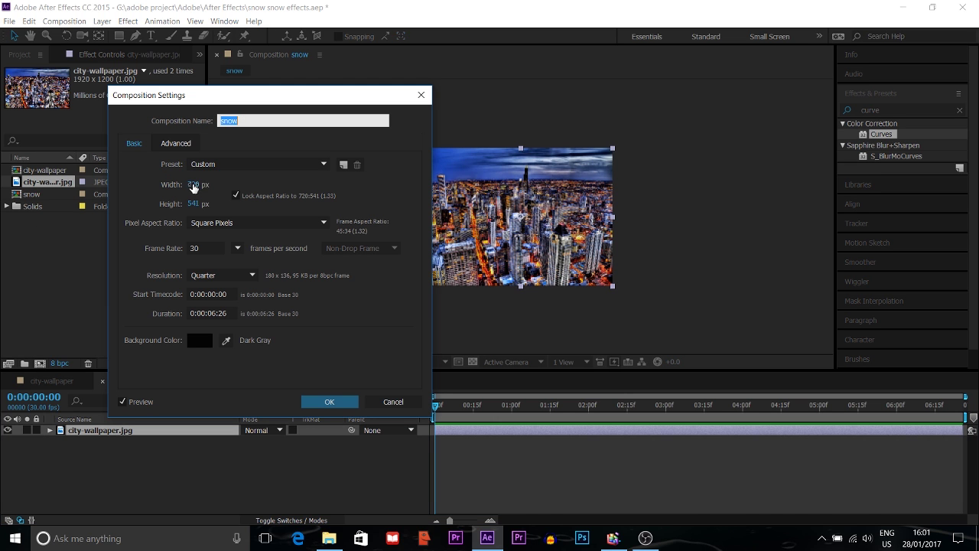
click(193, 184)
text(1920)
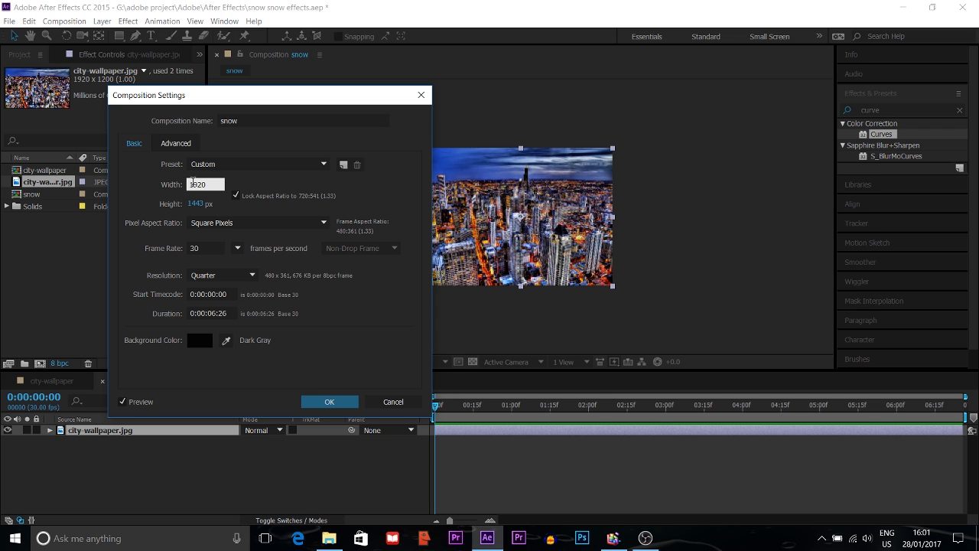
key(Return)
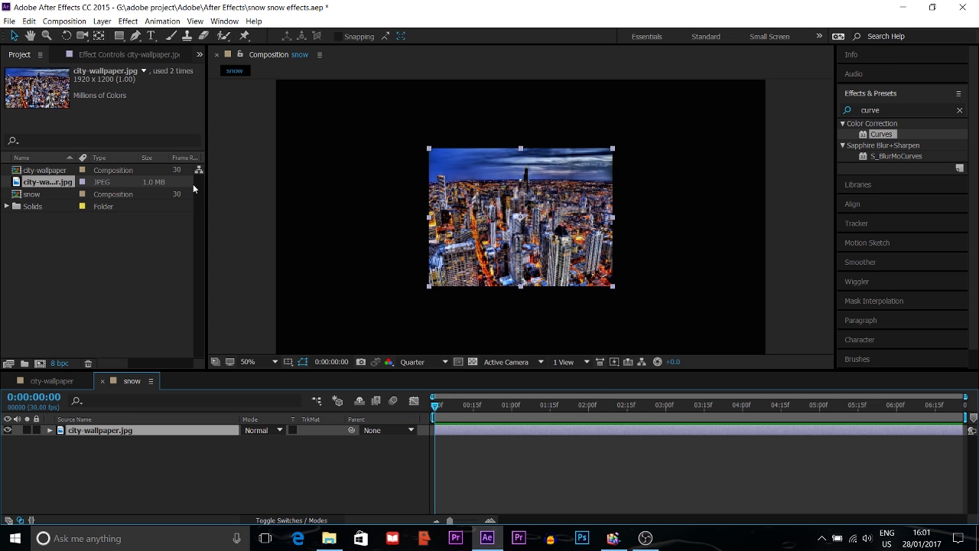
Fit the city-wallpaper.jpg layer to the enlarged composition and briefly preview it.
right_click(120, 430)
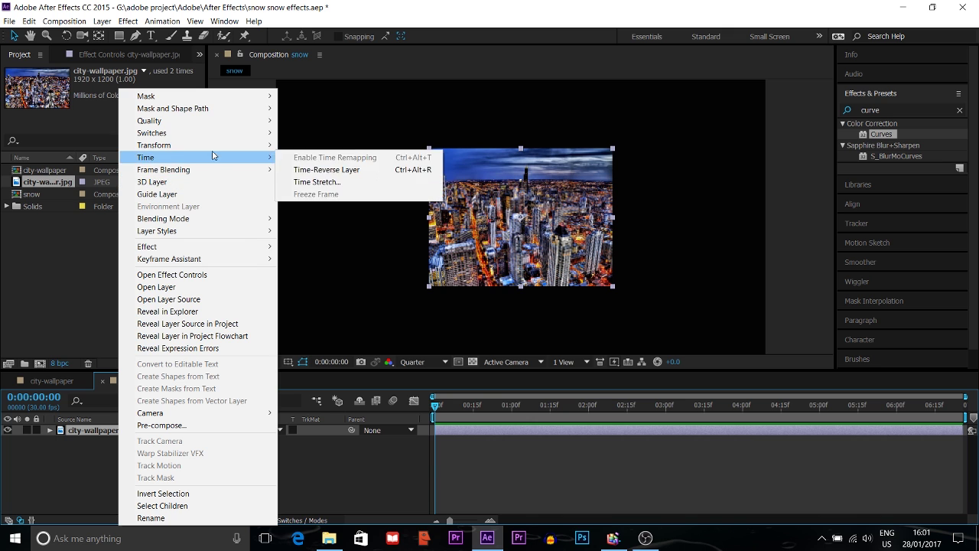
mouse_move(214, 150)
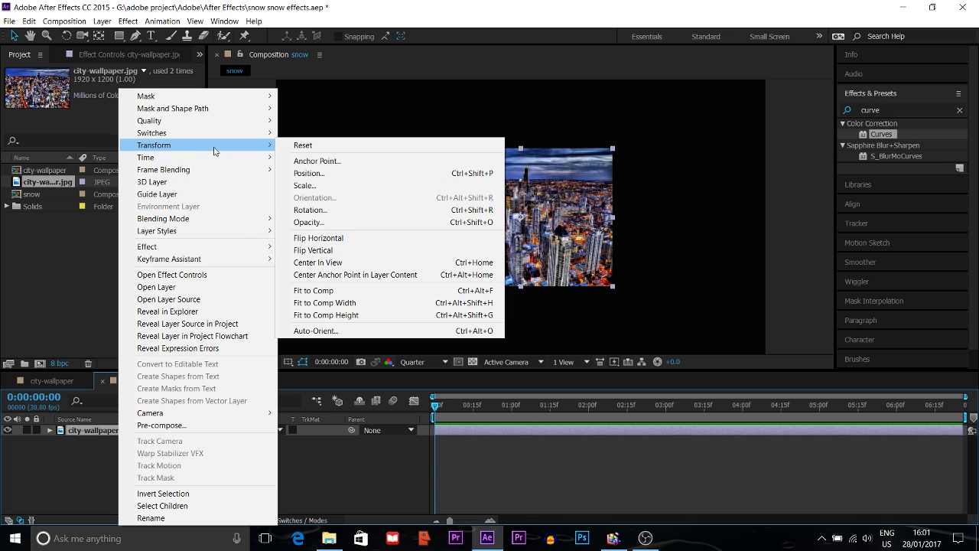
click(340, 291)
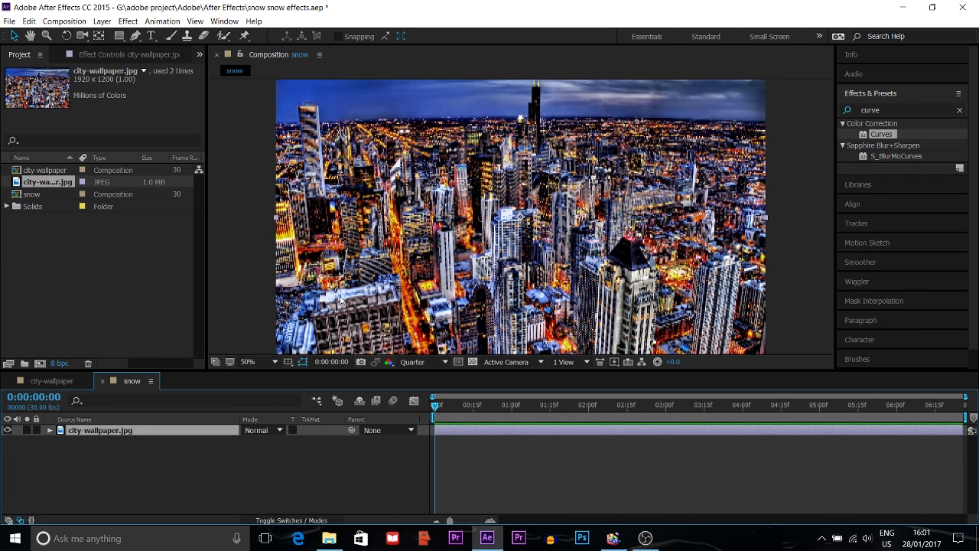
key(space)
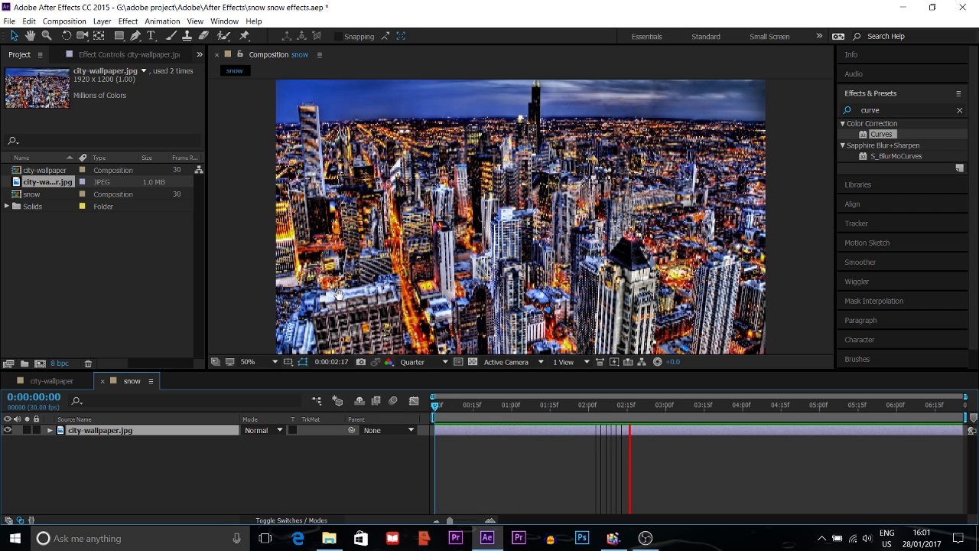
key(space)
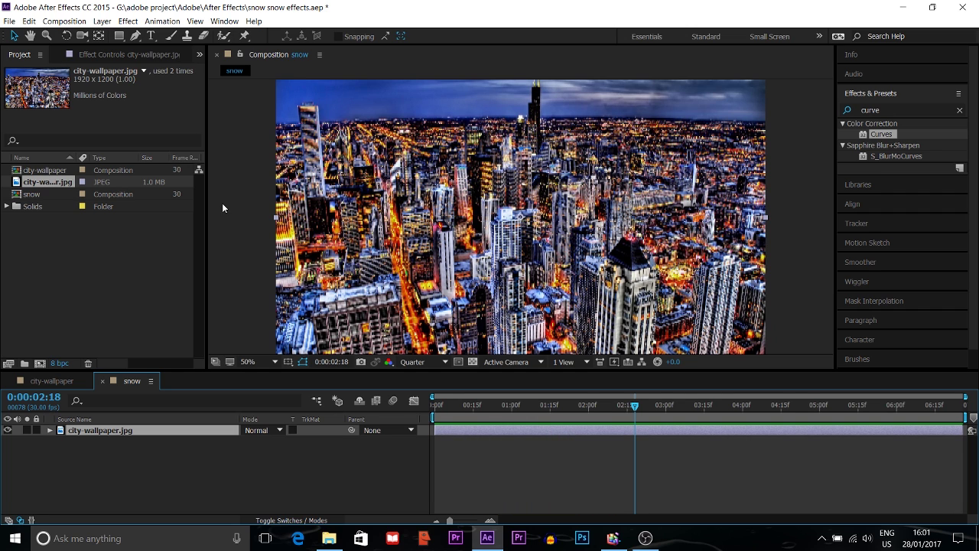
Apply the Levels effect to the city-wallpaper.jpg layer and darken it by lowering the gamma to 0.45.
click(129, 53)
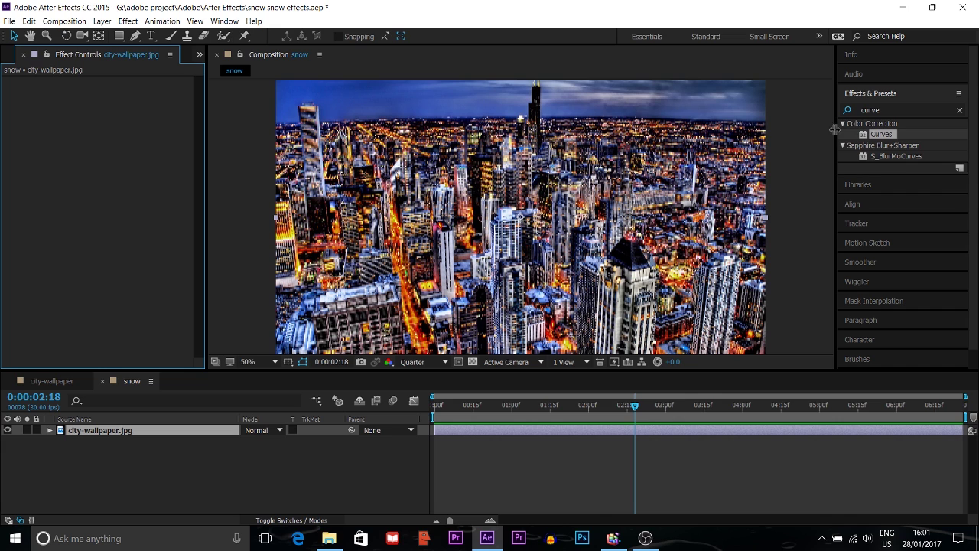
click(886, 110)
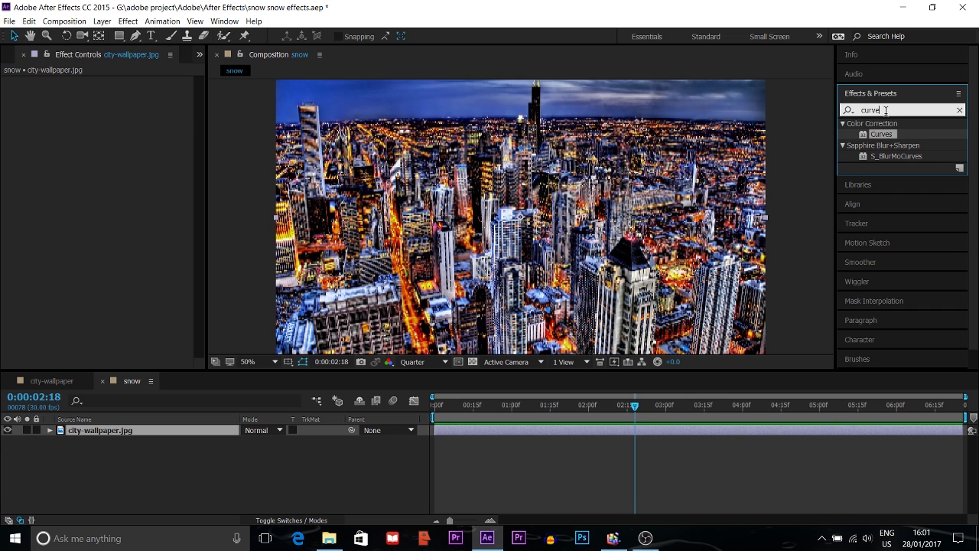
key(BackSpace)
key(BackSpace)
key(BackSpace)
key(BackSpace)
text(le)
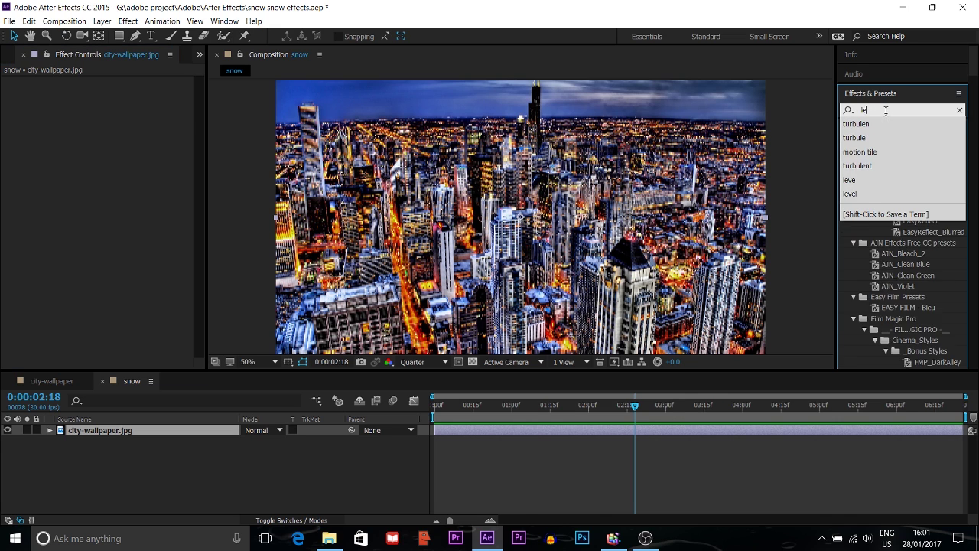
text(vel)
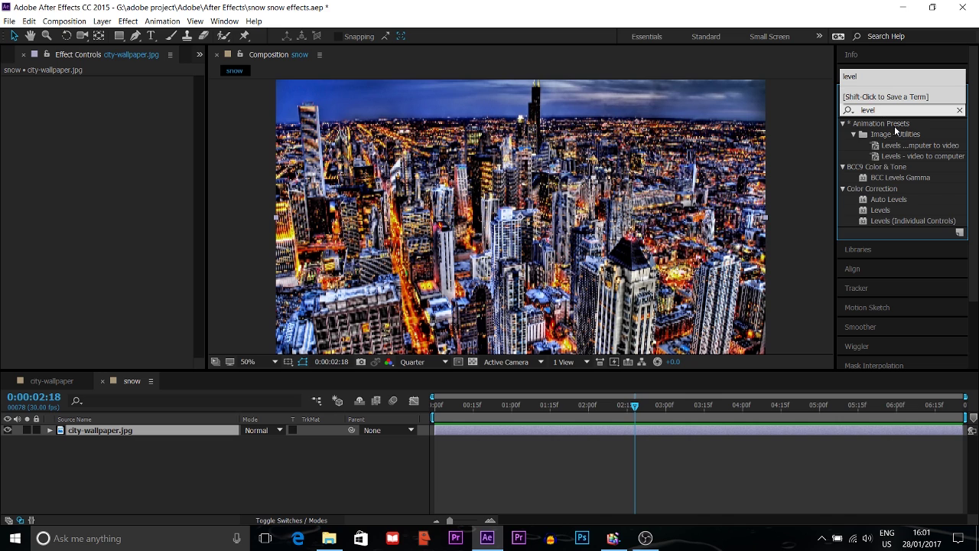
drag(891, 212, 146, 140)
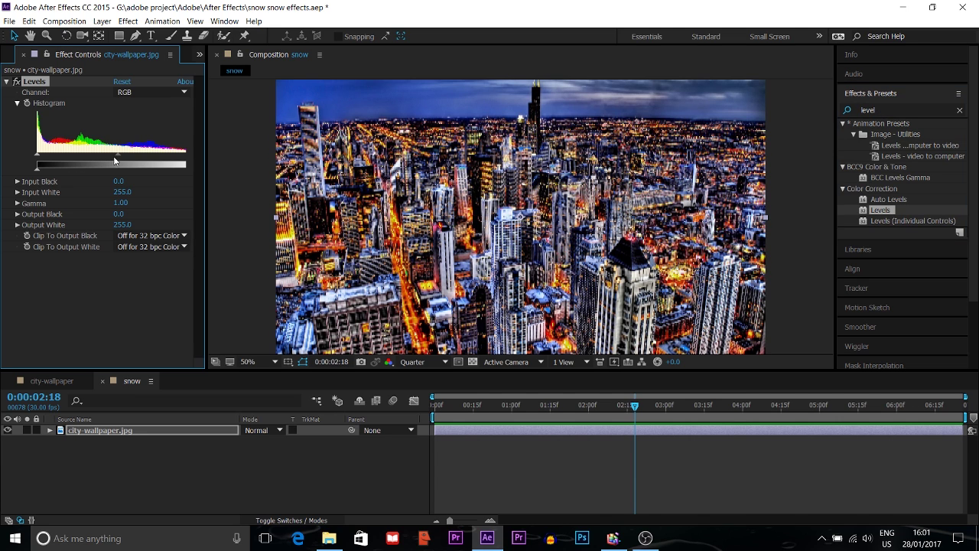
drag(116, 155, 156, 156)
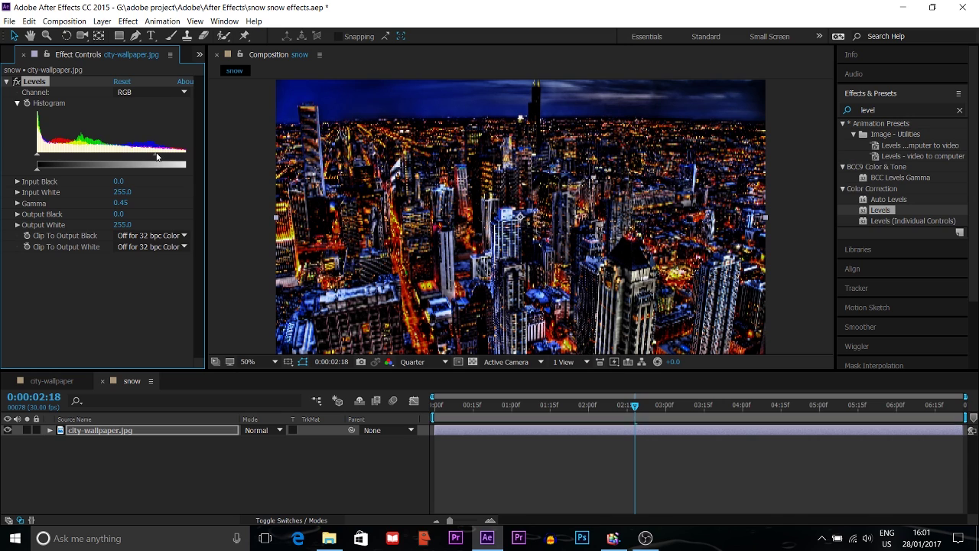
key(space)
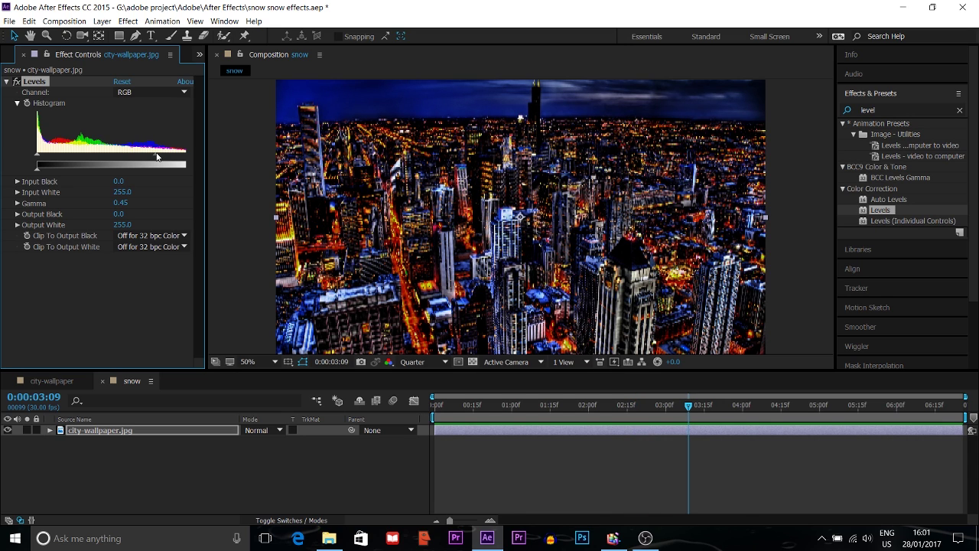
Create a new composition-sized black solid named "snow" above the city-wallpaper.jpg layer.
click(86, 428)
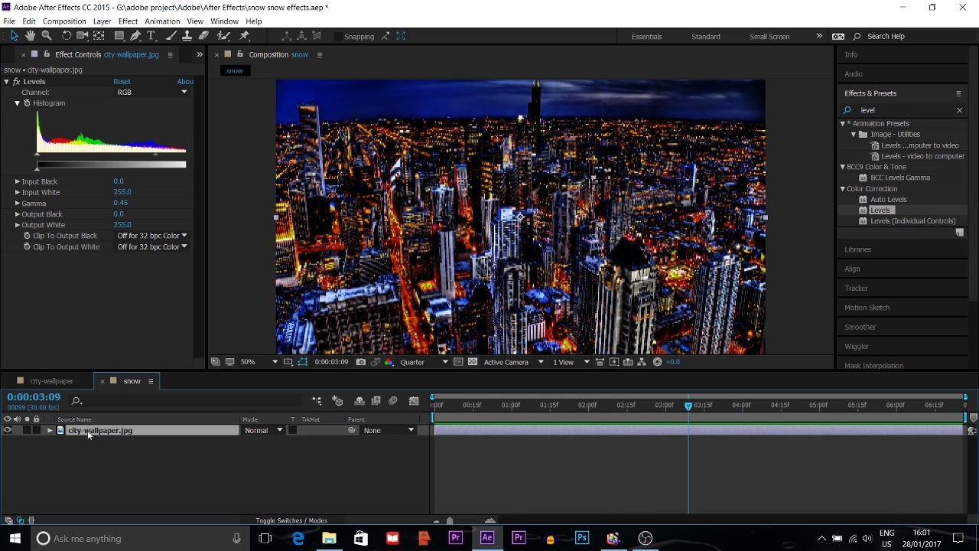
right_click(101, 450)
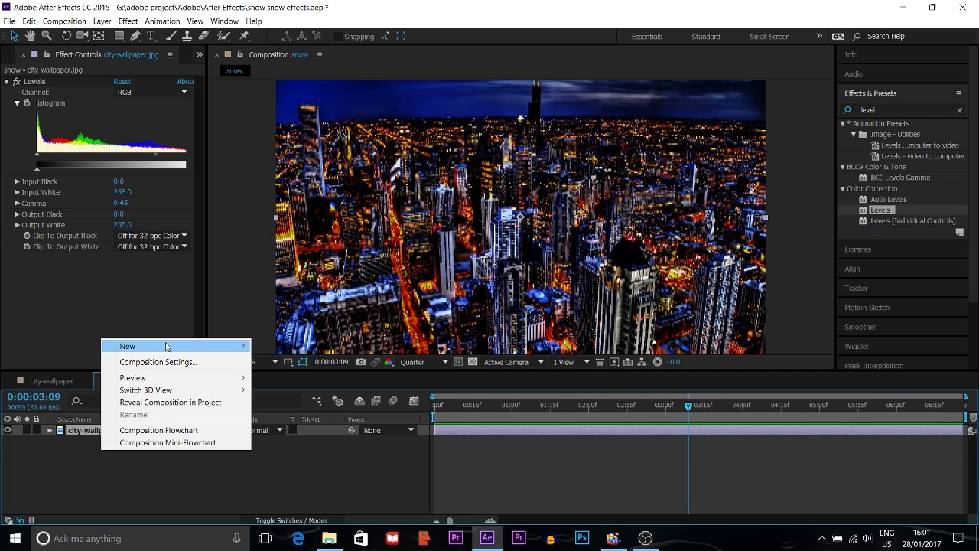
mouse_move(166, 346)
click(339, 374)
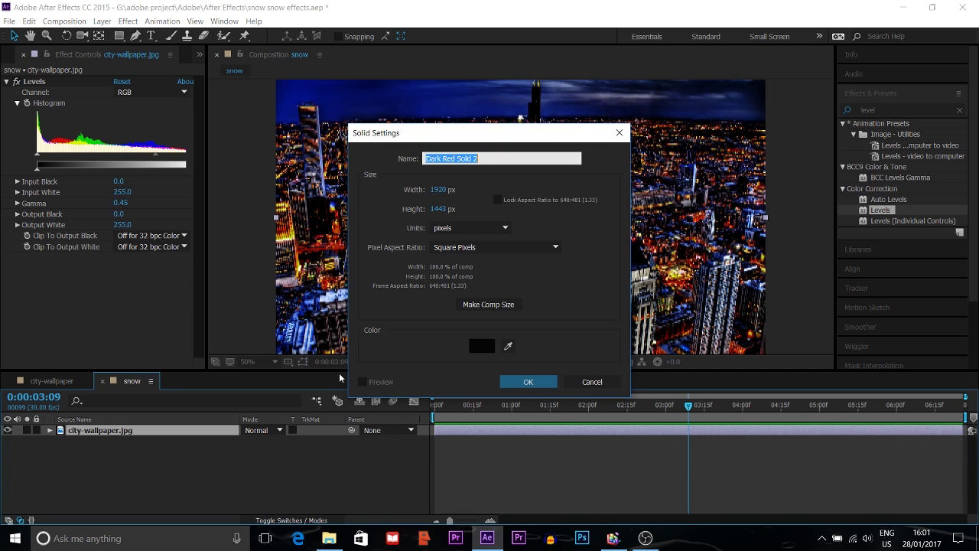
text(snow)
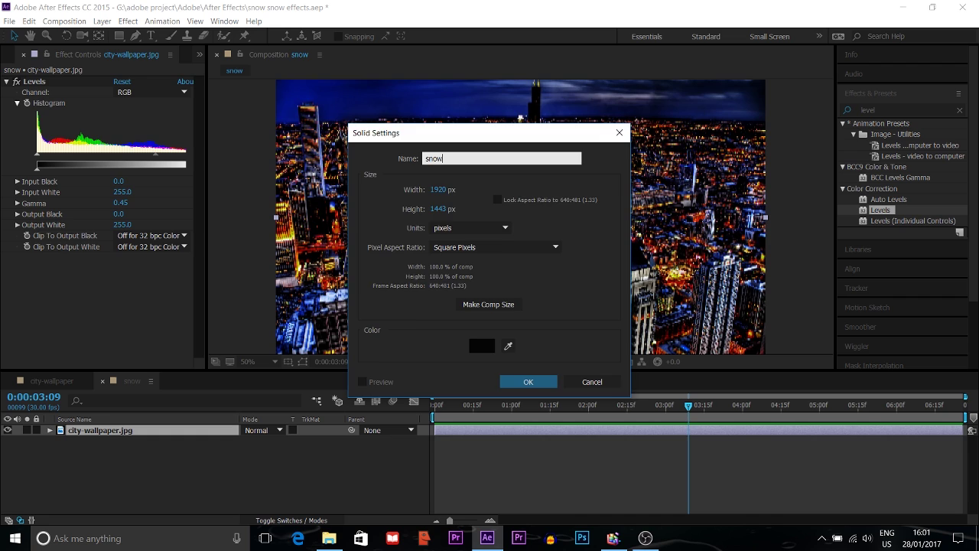
key(Return)
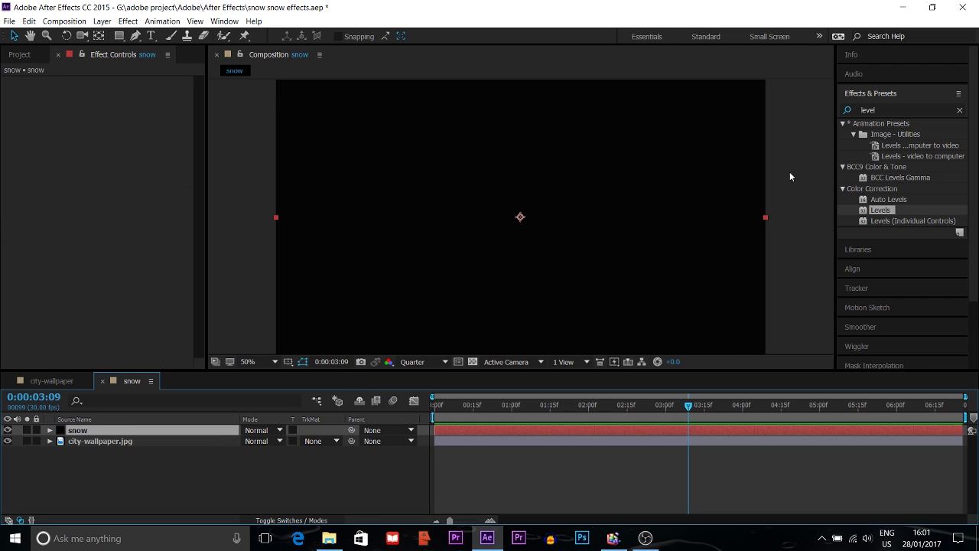
Apply the CC Particle World effect to the snow solid and briefly preview the particle animation.
click(888, 107)
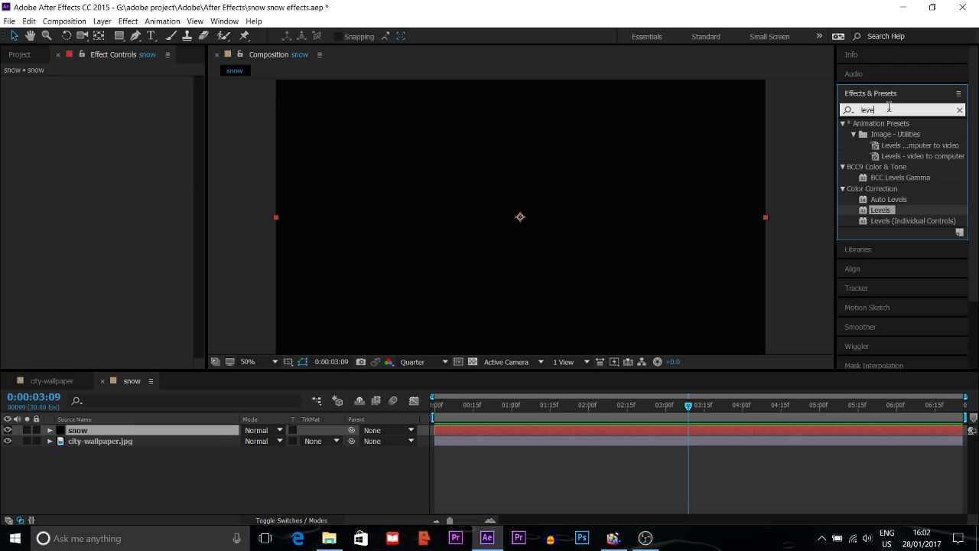
key(BackSpace)
key(BackSpace)
key(BackSpace)
key(BackSpace)
key(BackSpace)
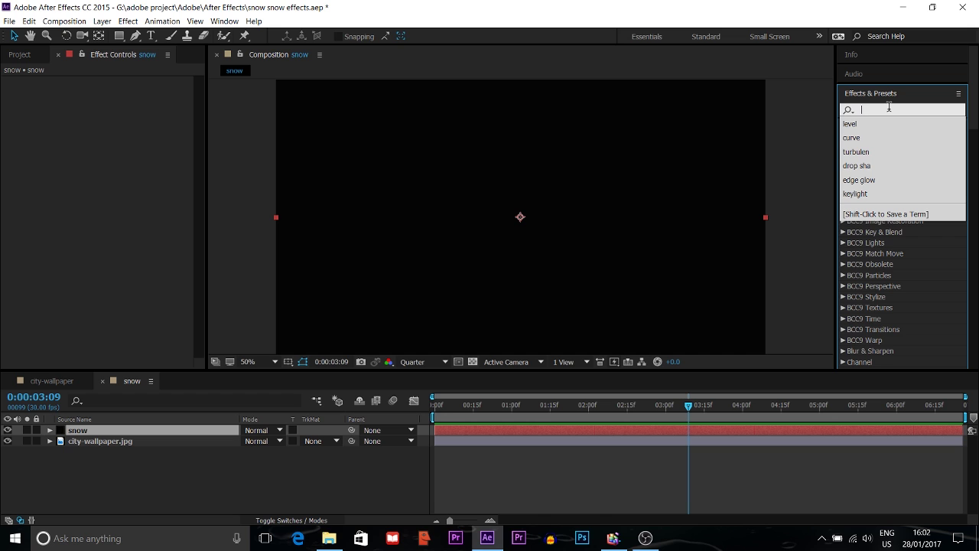
text(cc)
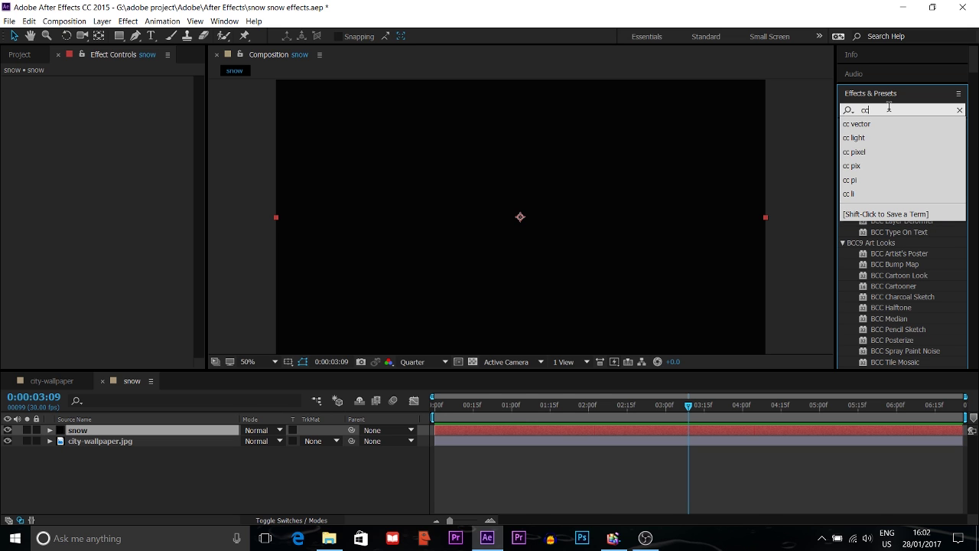
text( p)
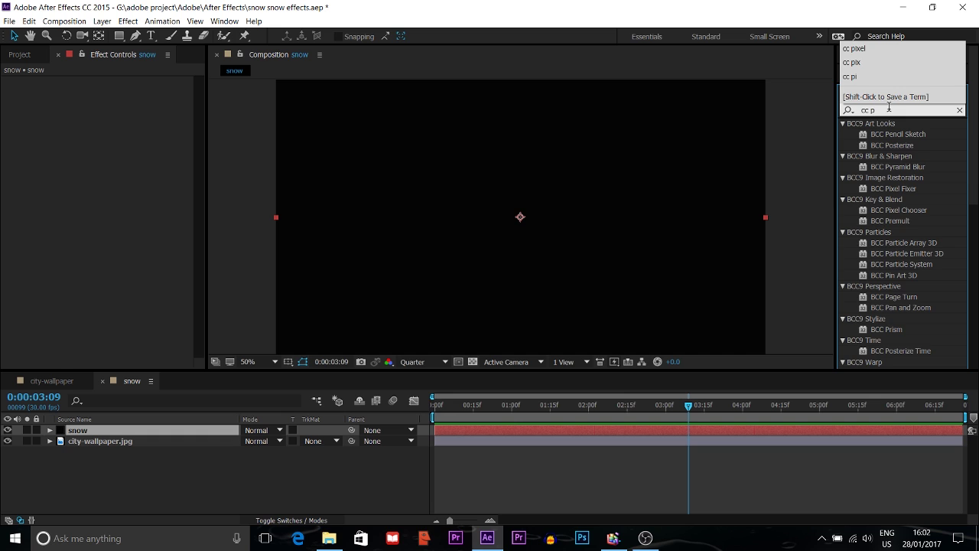
text(ar)
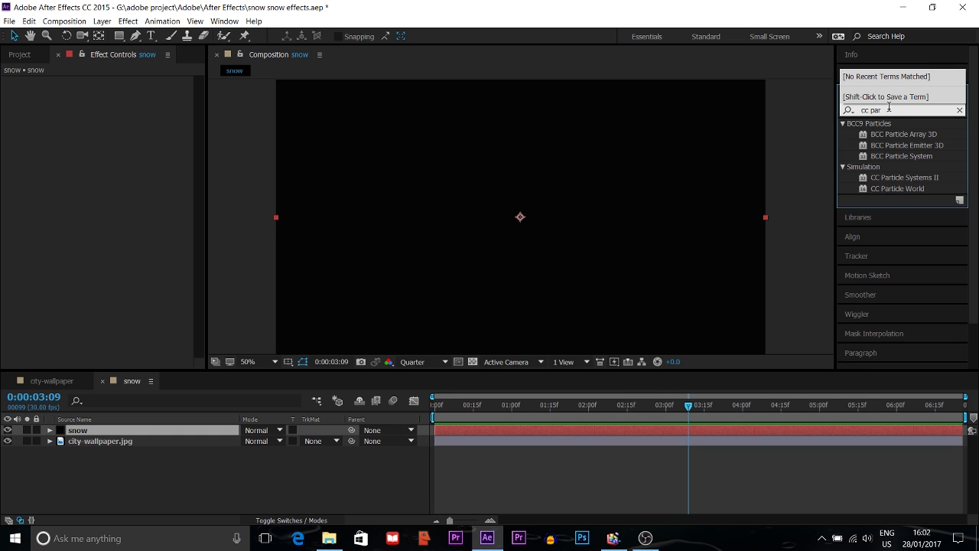
click(889, 107)
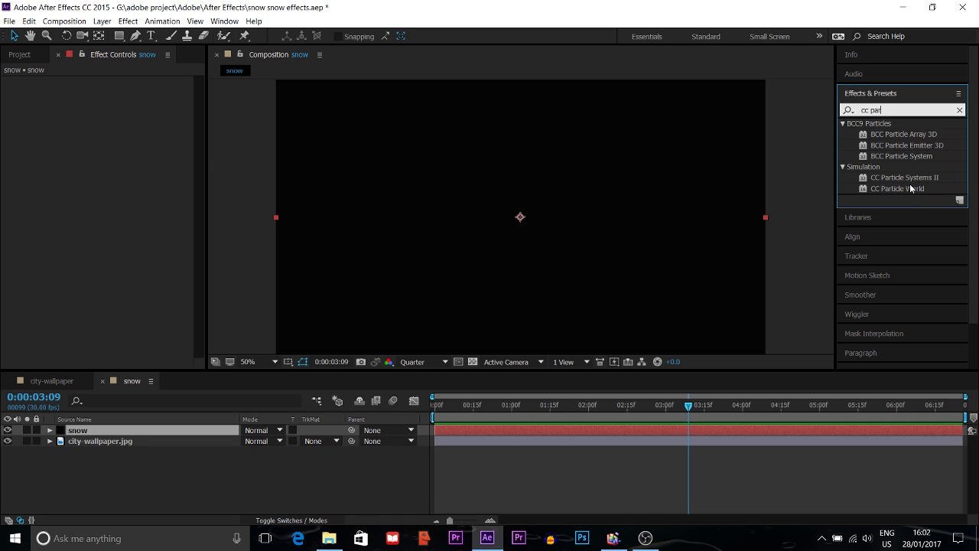
drag(910, 188, 176, 158)
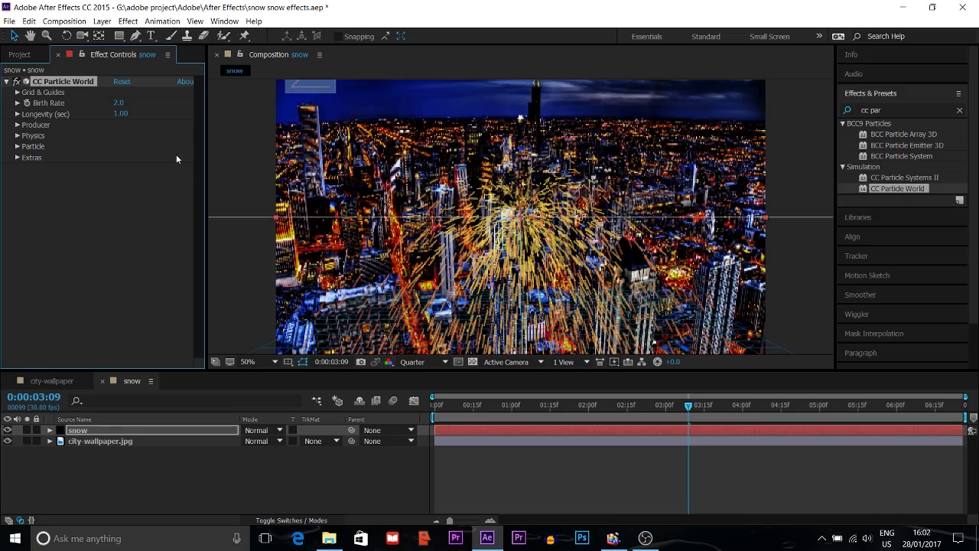
key(space)
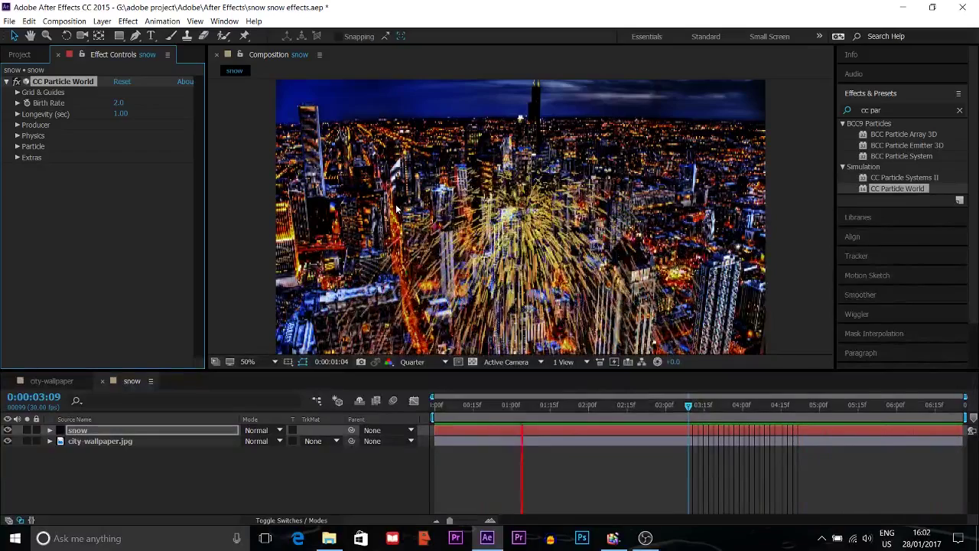
key(space)
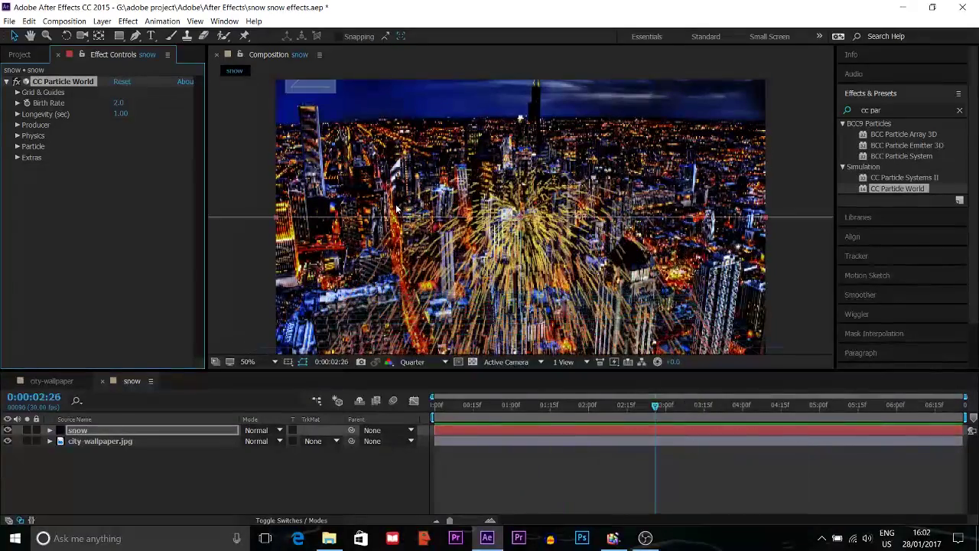
click(16, 81)
click(16, 81)
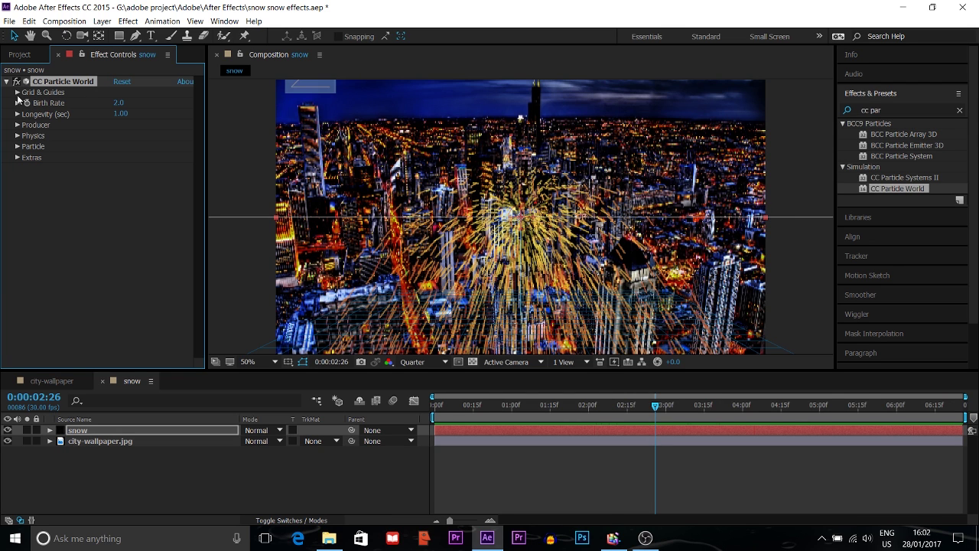
Set the Birth Rate of CC Particle World to 3.6.
click(16, 103)
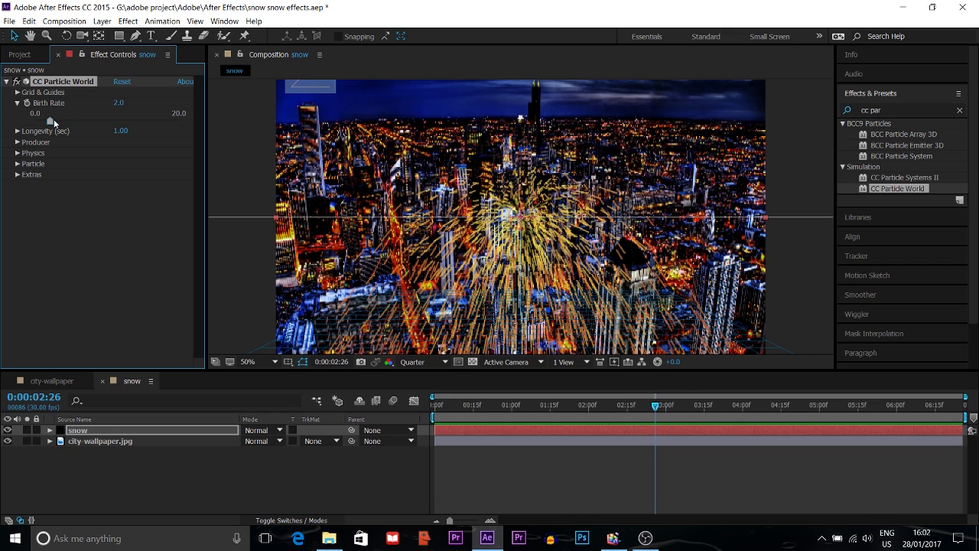
mouse_move(51, 120)
mouse_down()
mouse_move(72, 121)
mouse_move(62, 123)
mouse_up()
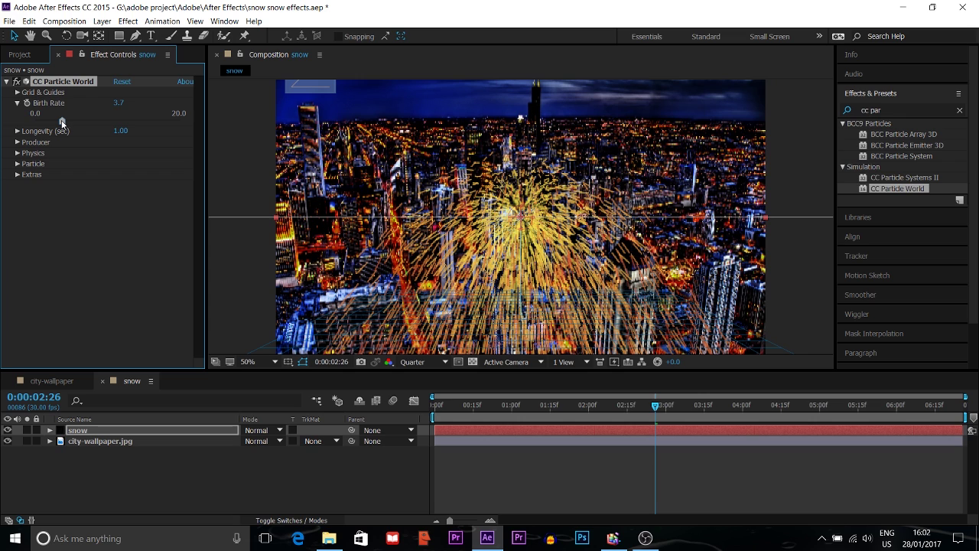
click(117, 103)
text(3)
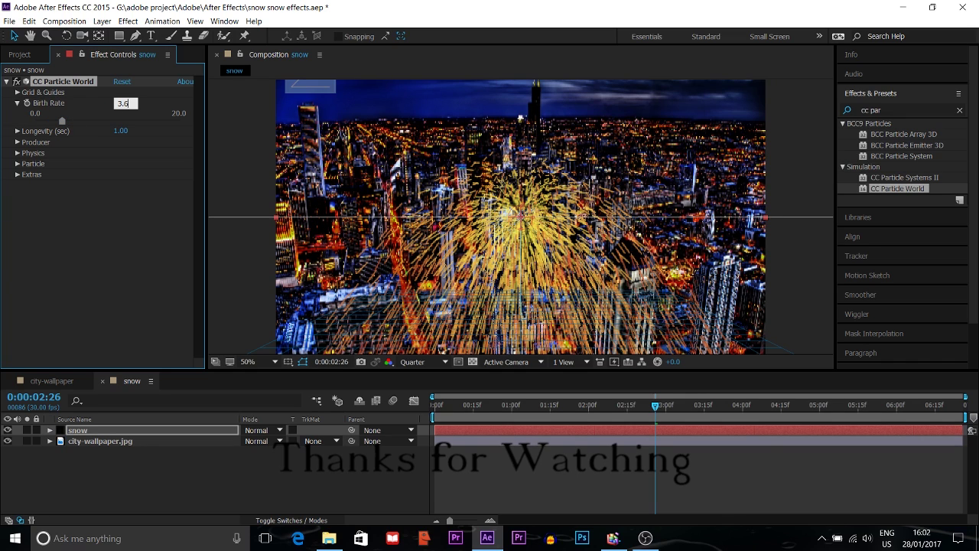
key(Return)
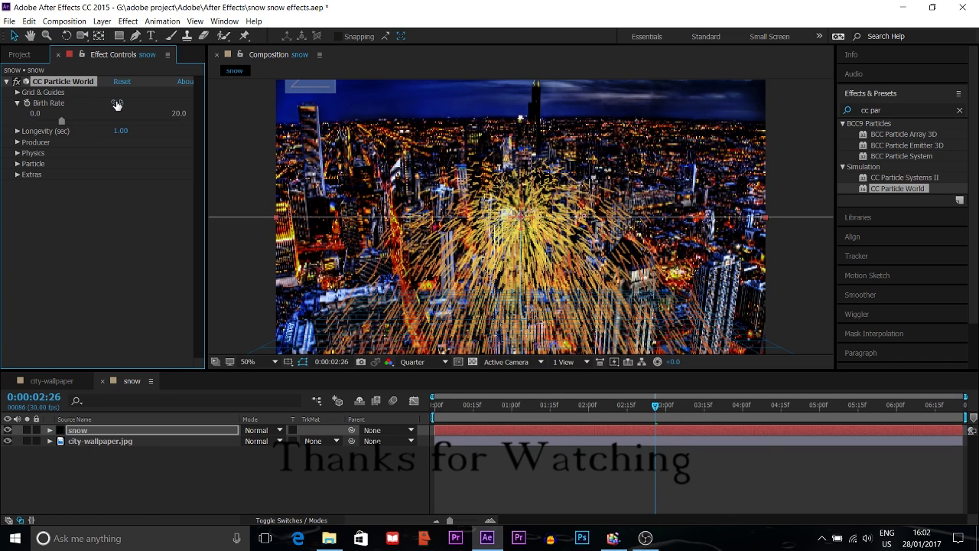
Set the particles' Longevity to 3.60 seconds.
click(18, 131)
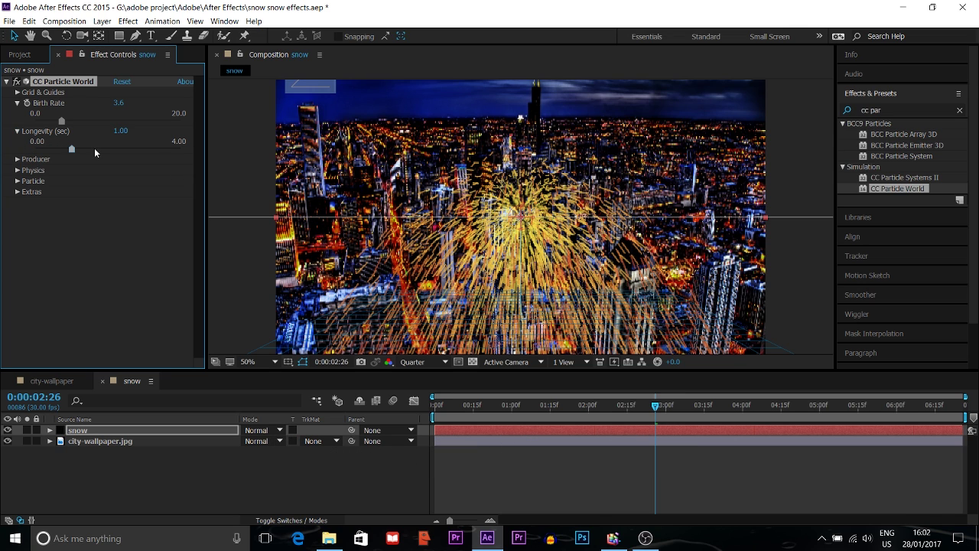
click(117, 133)
text(3.6)
key(Return)
Set the particle Producer's Position Y to 0.07 and Position Z to 1.49.
click(18, 161)
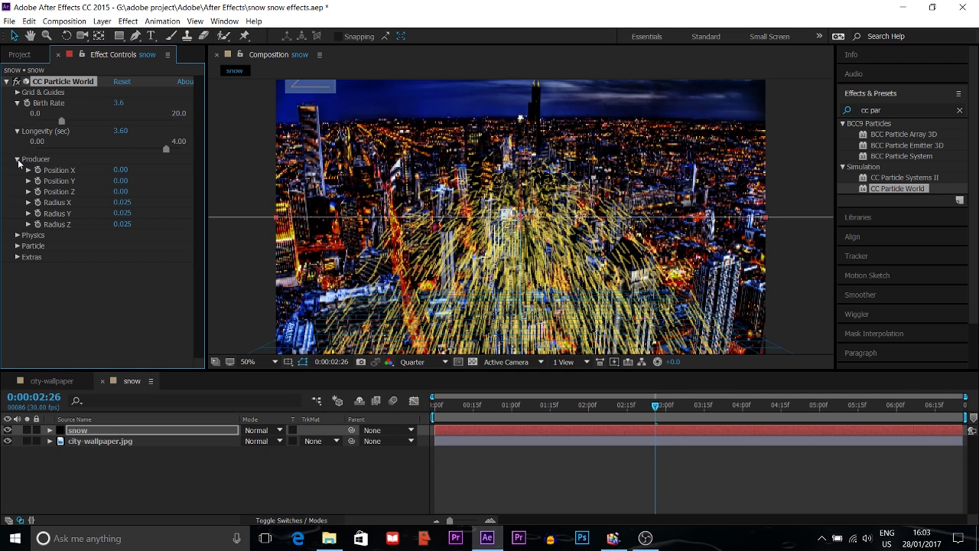
click(122, 180)
text(0.07)
key(Return)
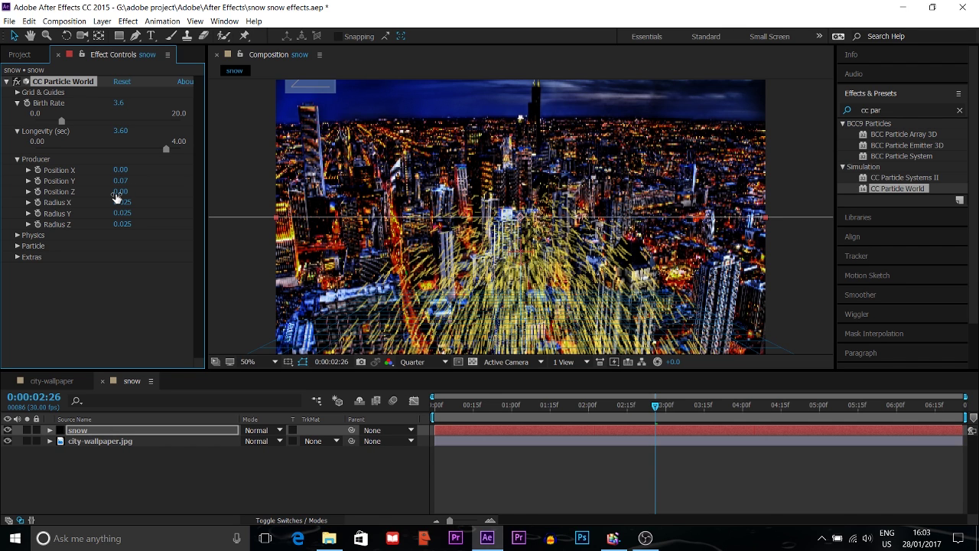
click(116, 192)
text(1.49)
key(Return)
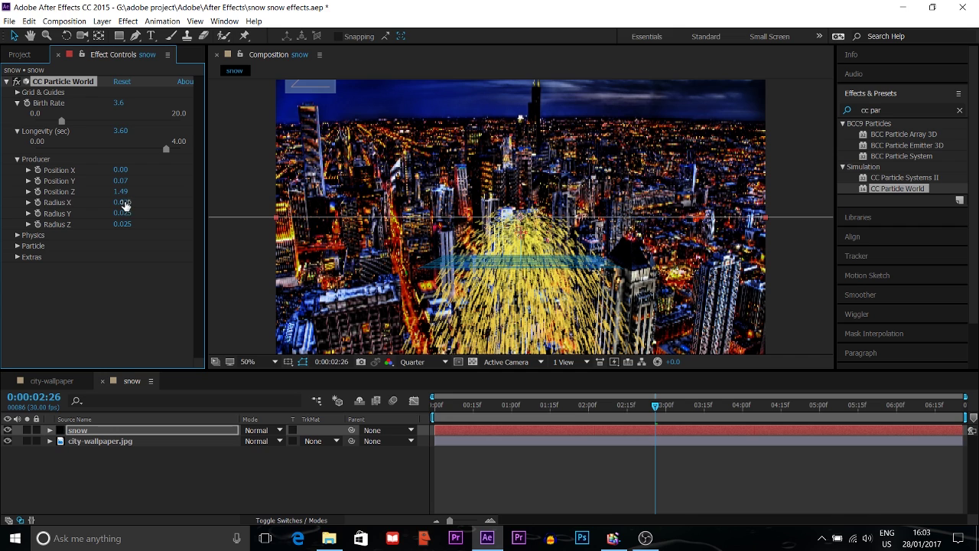
Set the Producer's Radius X to 1.885, Radius Y to 2.335 and Radius Z to 3.668, and preview the spread.
click(123, 203)
text(1)
text(.0)
key(Return)
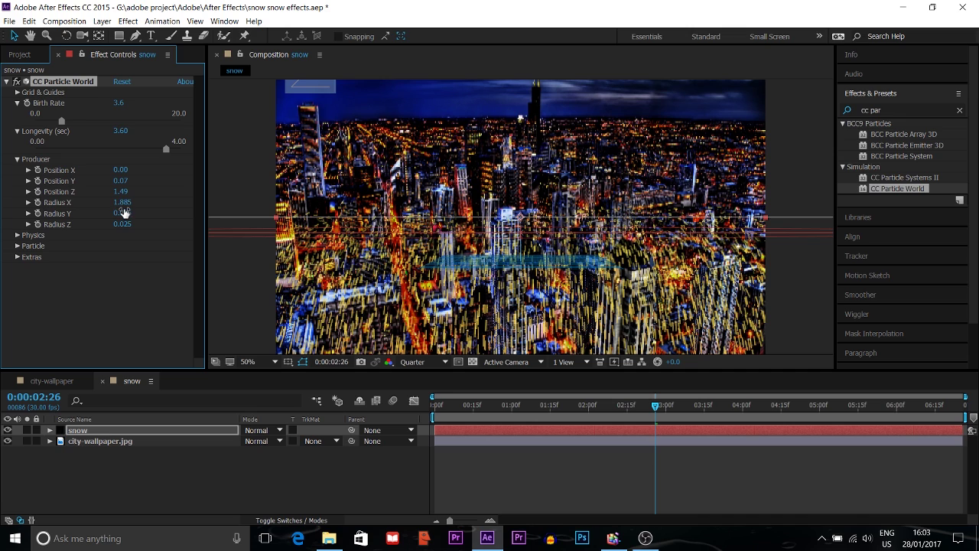
click(123, 213)
text(2.335)
key(Return)
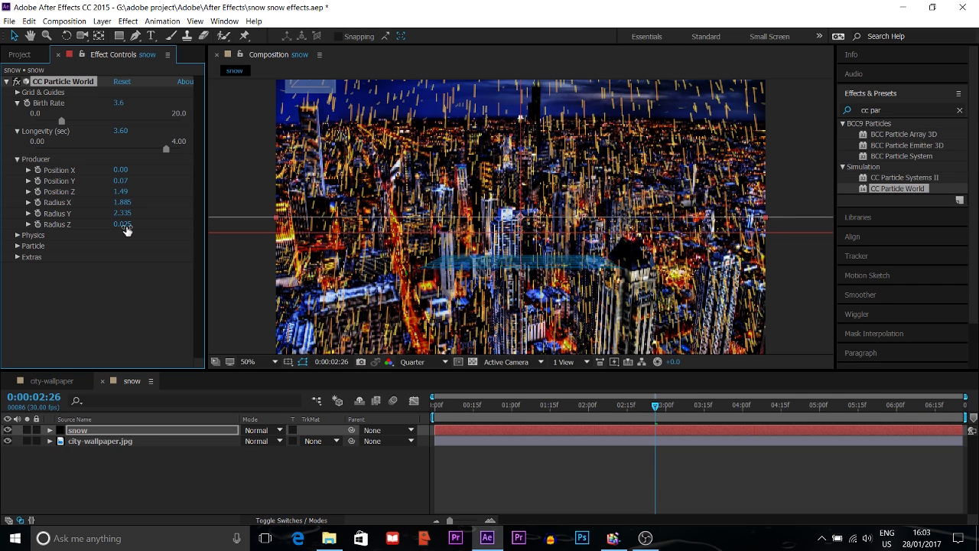
text(3.668)
key(Return)
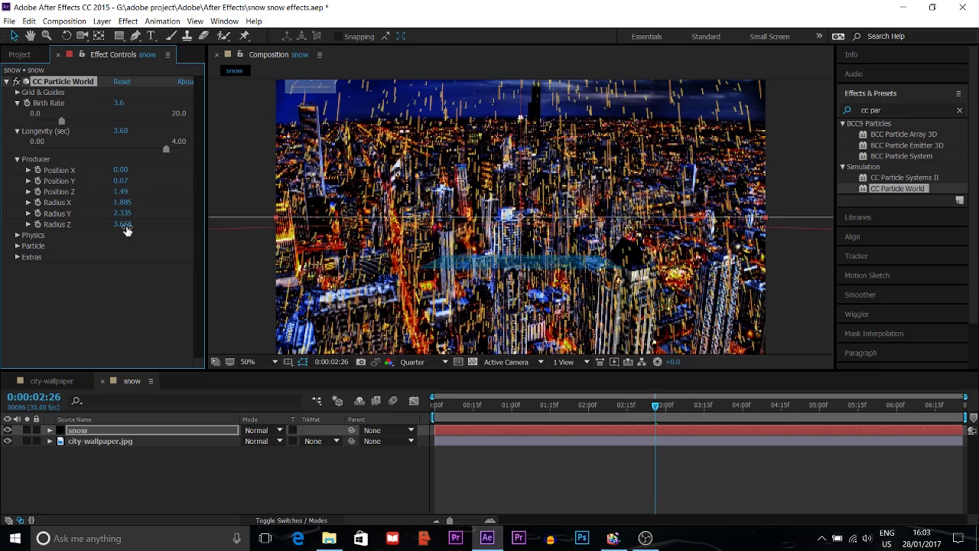
key(space)
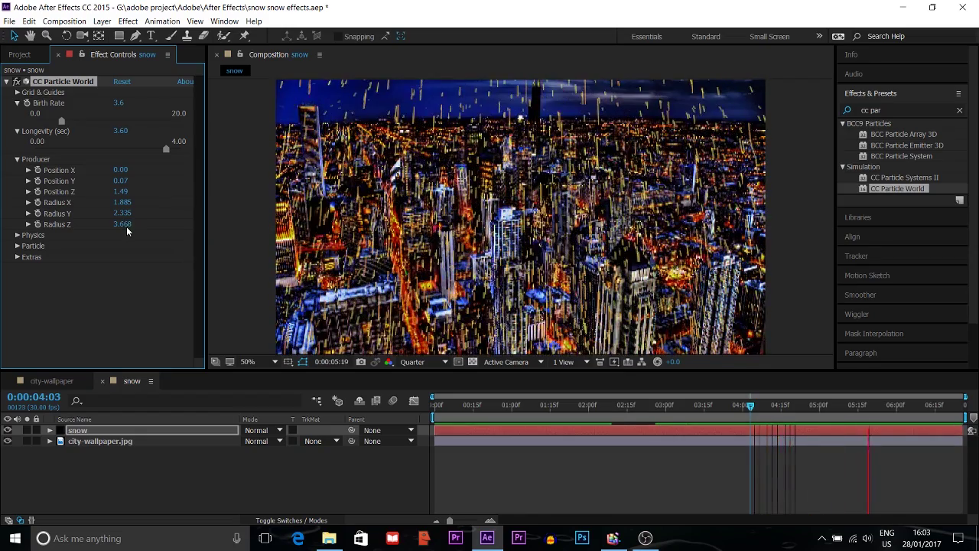
Set the Floor Position in the particle Physics settings to 1.00 and preview the animation.
click(16, 237)
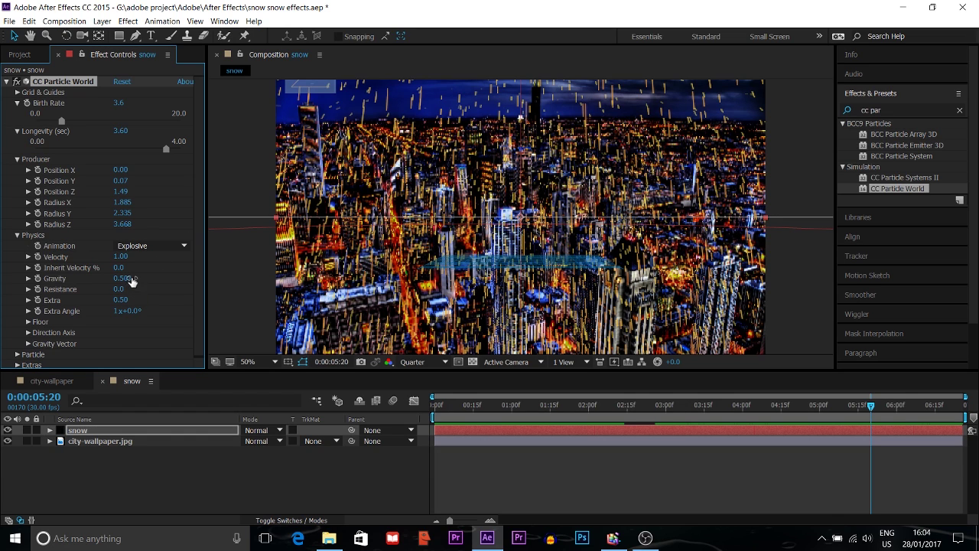
click(26, 325)
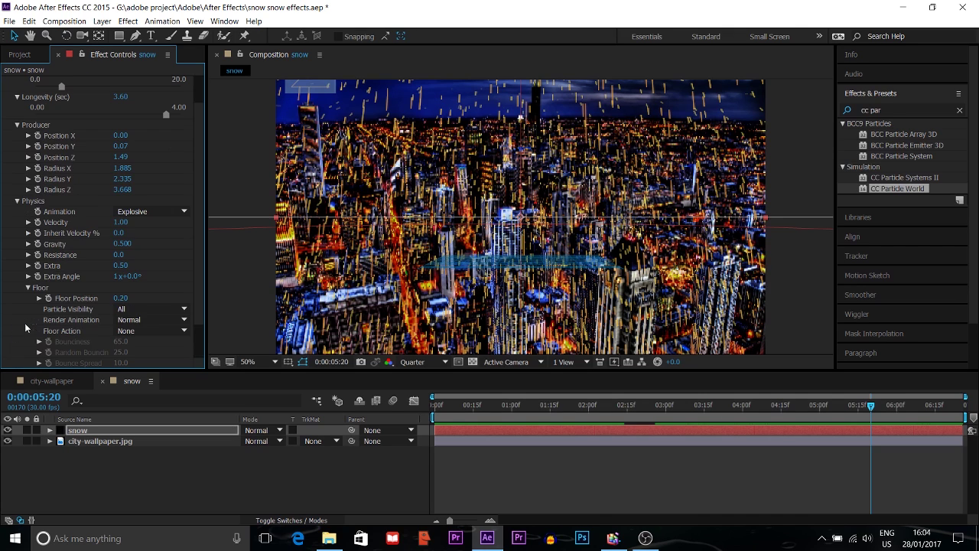
click(119, 299)
text(1.0)
key(Return)
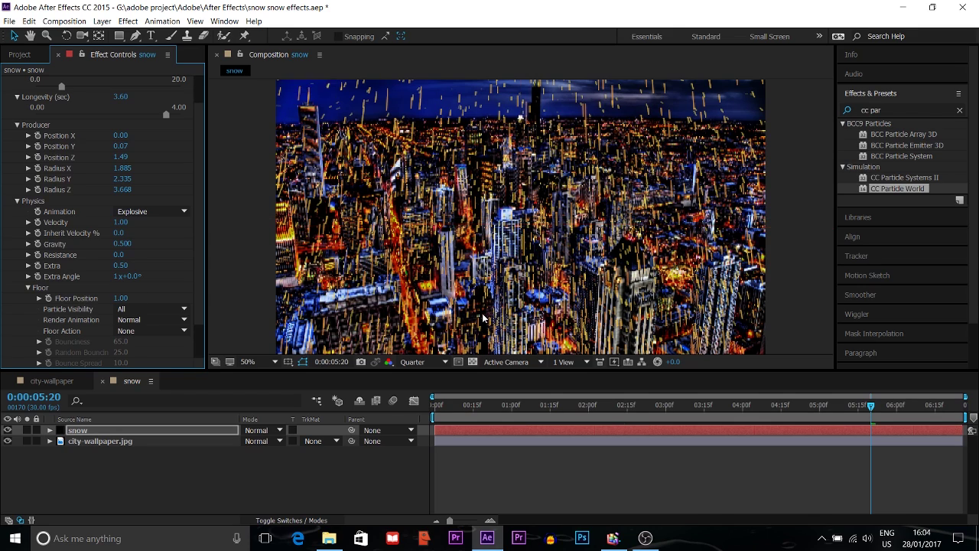
key(space)
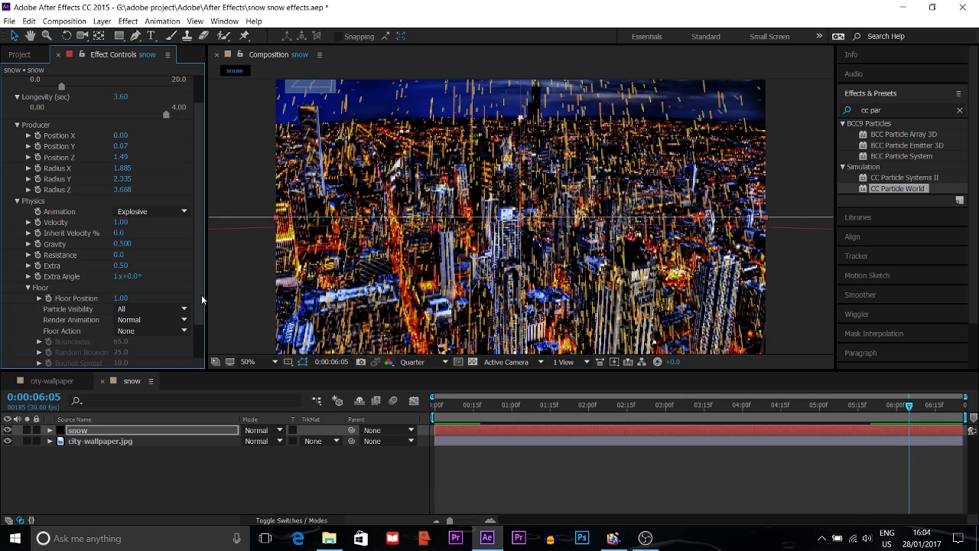
Change the Particle Type to Faded Sphere and preview the particles.
scroll(201, 293, down, 2)
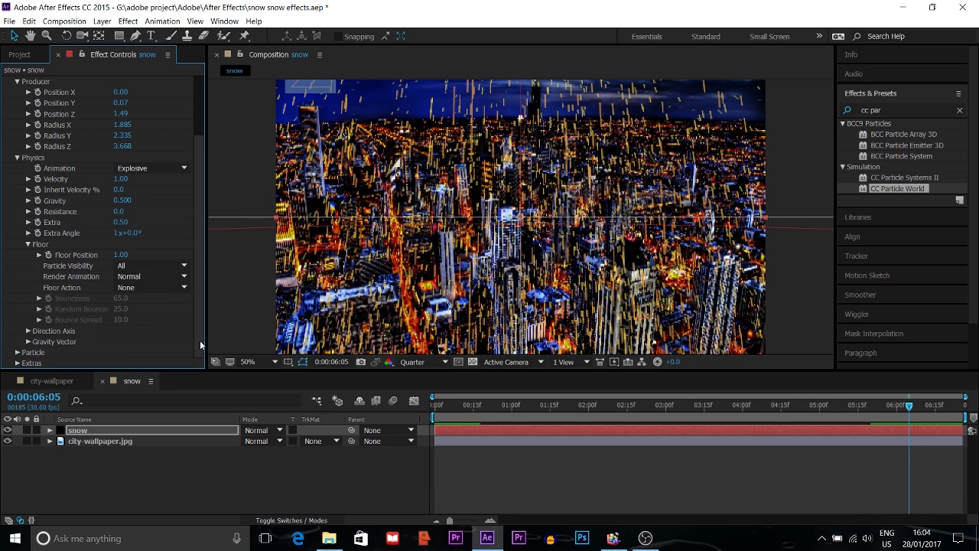
click(17, 353)
scroll(16, 355, down, 8)
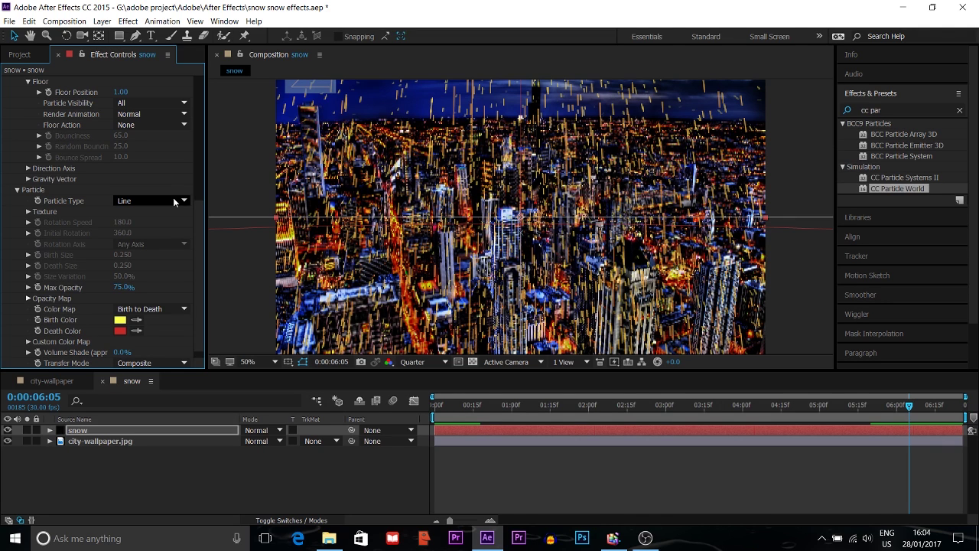
click(174, 201)
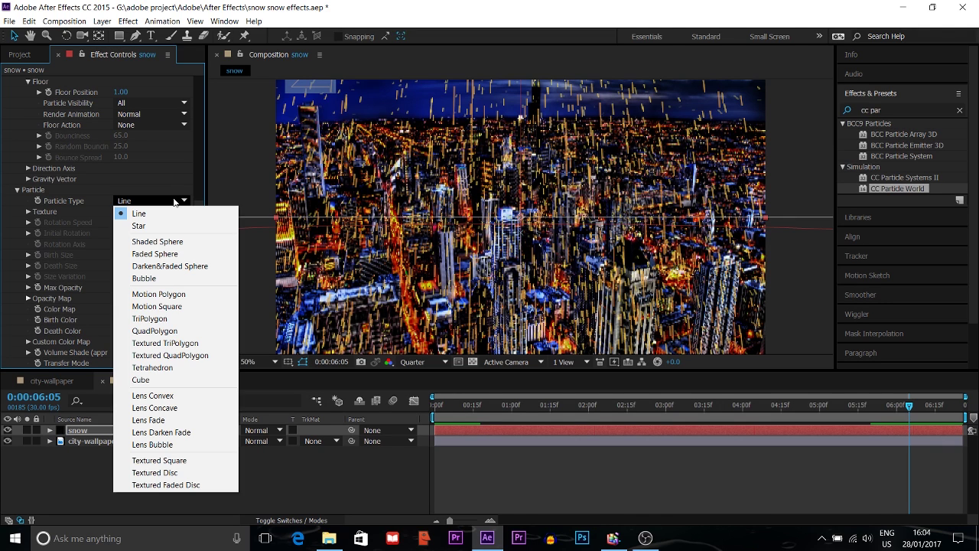
click(183, 253)
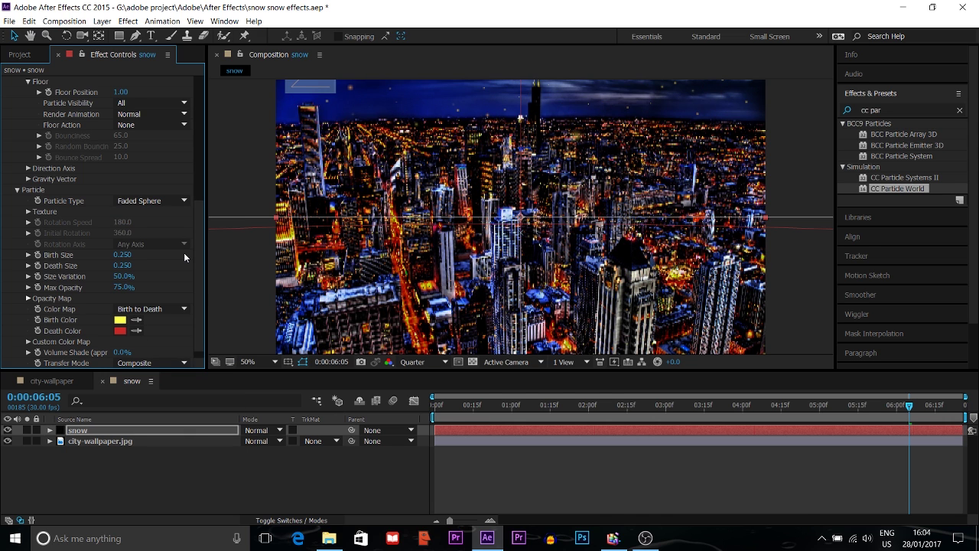
key(space)
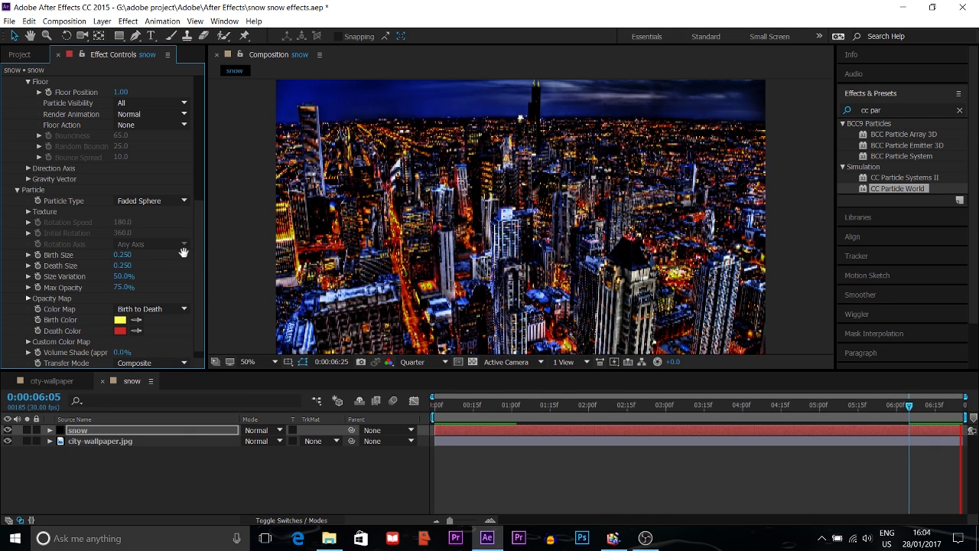
Set the particles' Birth Size to 0.680, raise the Death Size to about 0.39, and preview the result.
click(120, 255)
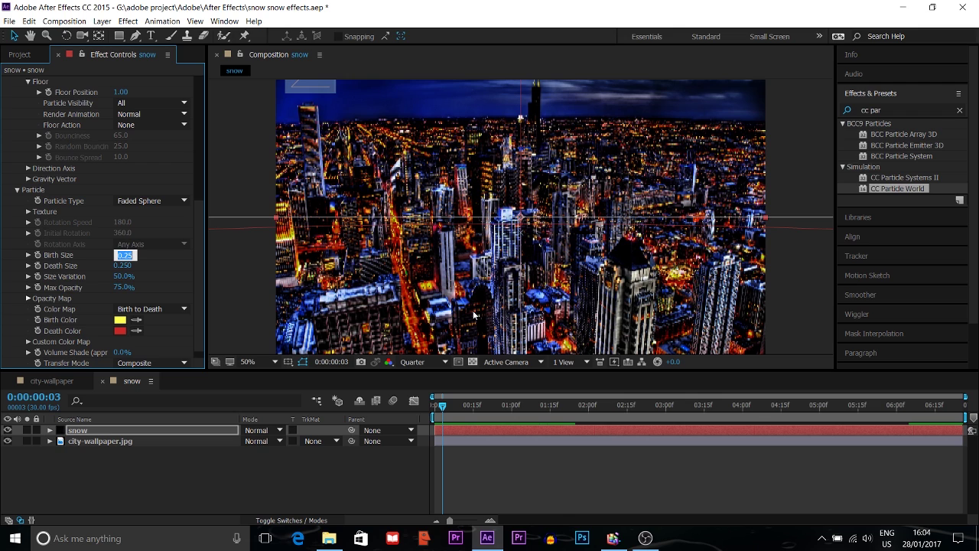
text(0.68)
key(Return)
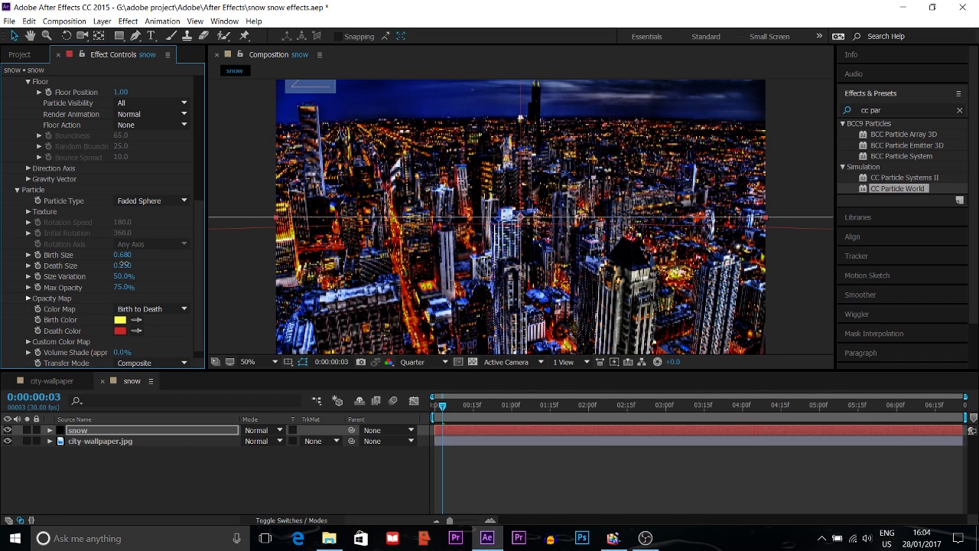
drag(124, 263, 131, 264)
key(space)
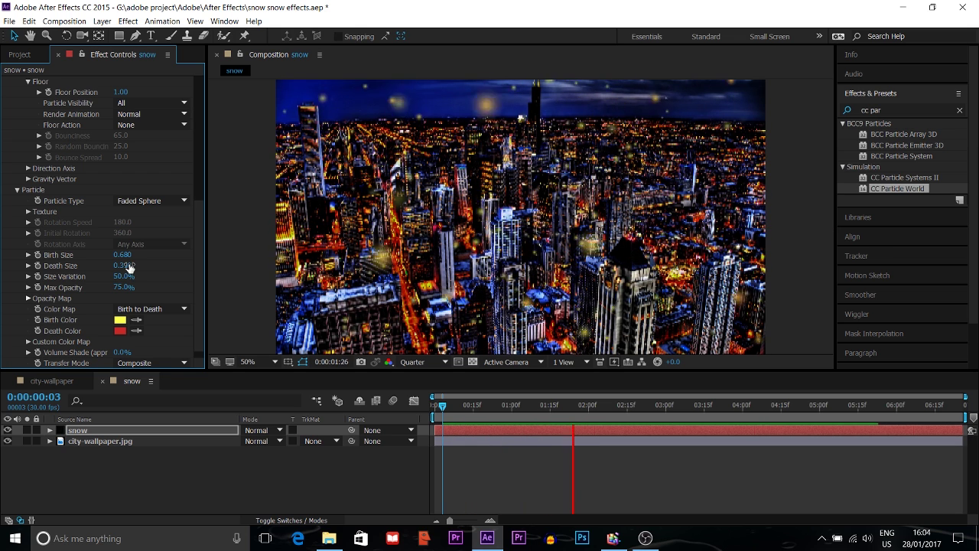
key(space)
key(space)
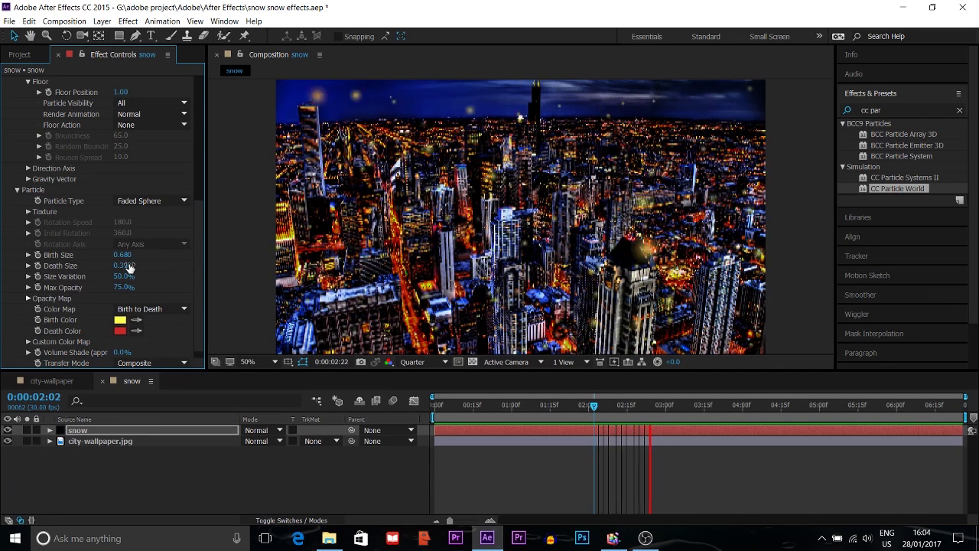
Lower the particles' Death Size to 0.310 and preview the animation.
key(space)
key(space)
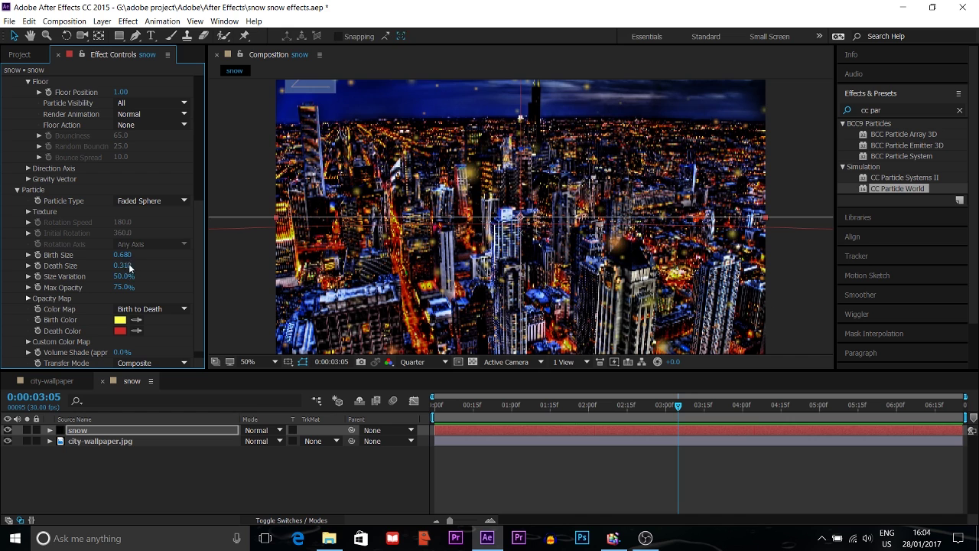
key(space)
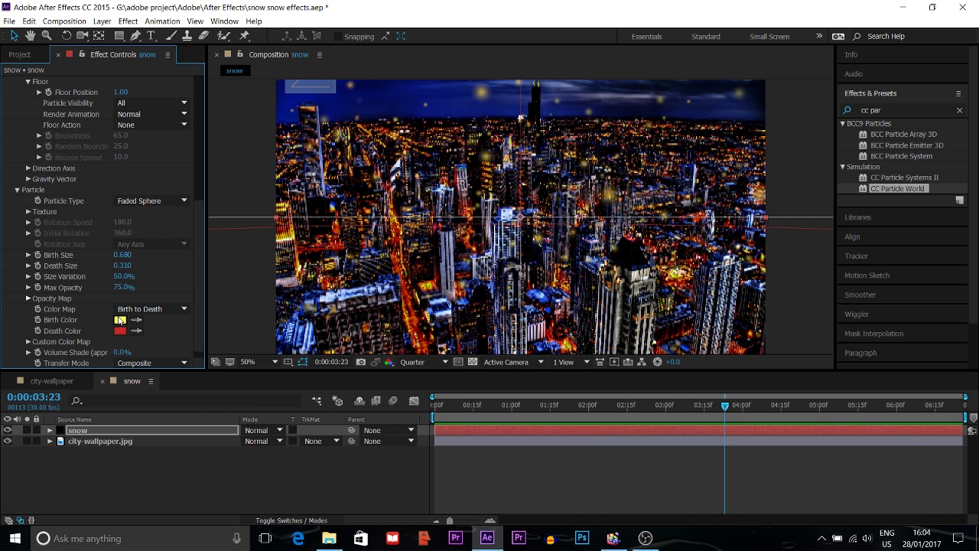
Set the particles' Birth Color to off-white FAFAF7 and change the Death Color to white.
click(120, 319)
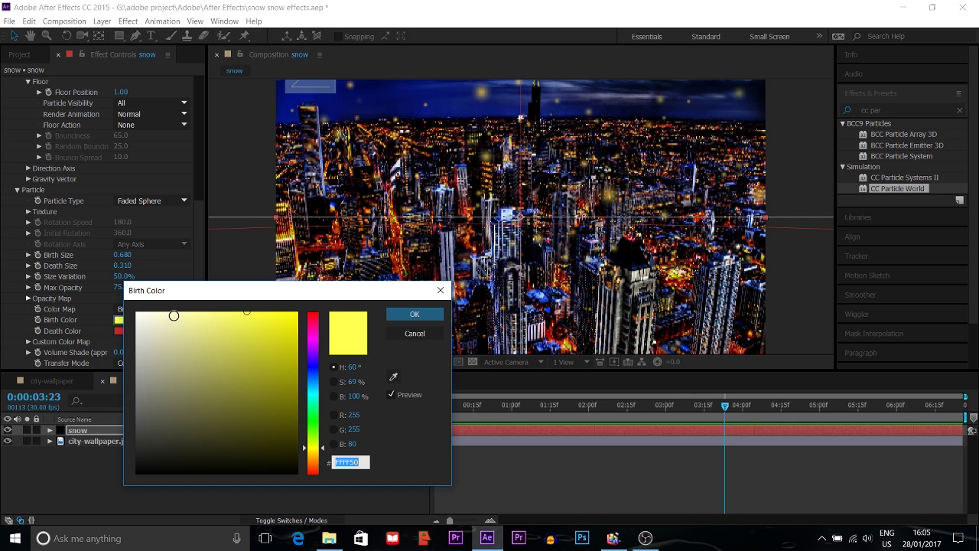
click(138, 314)
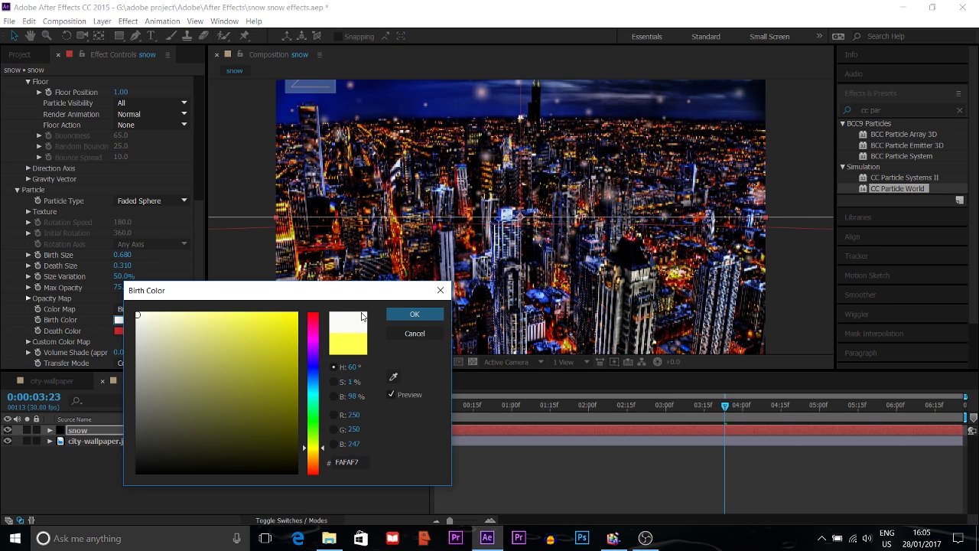
click(413, 315)
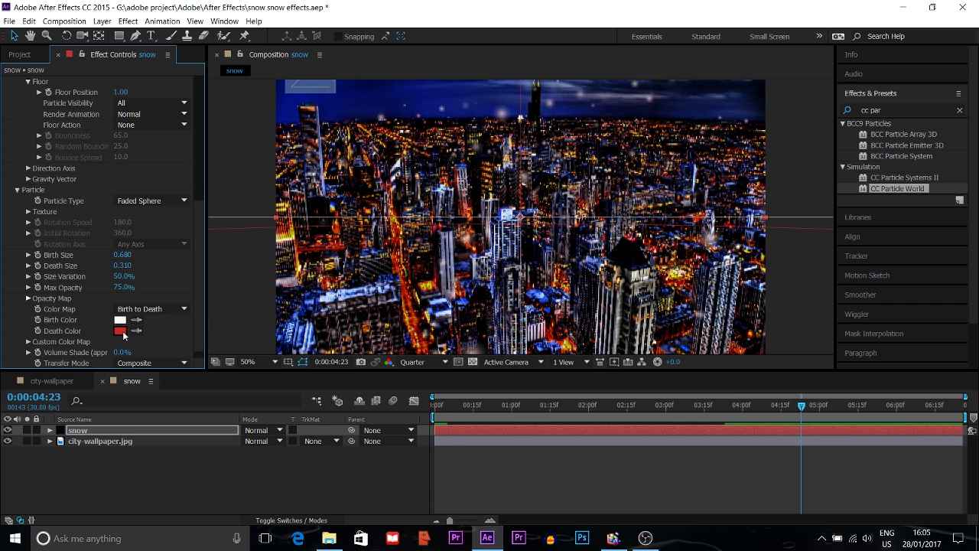
click(121, 331)
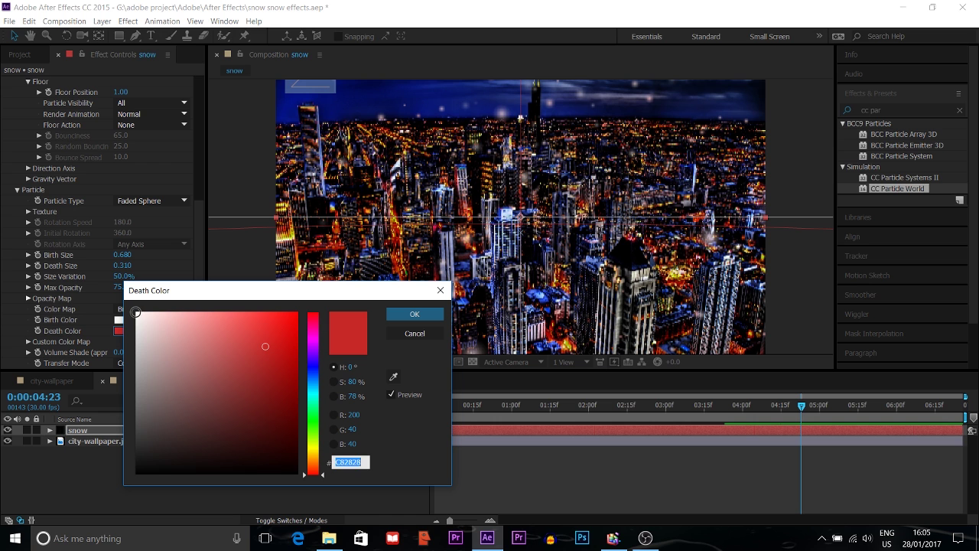
click(137, 313)
click(414, 314)
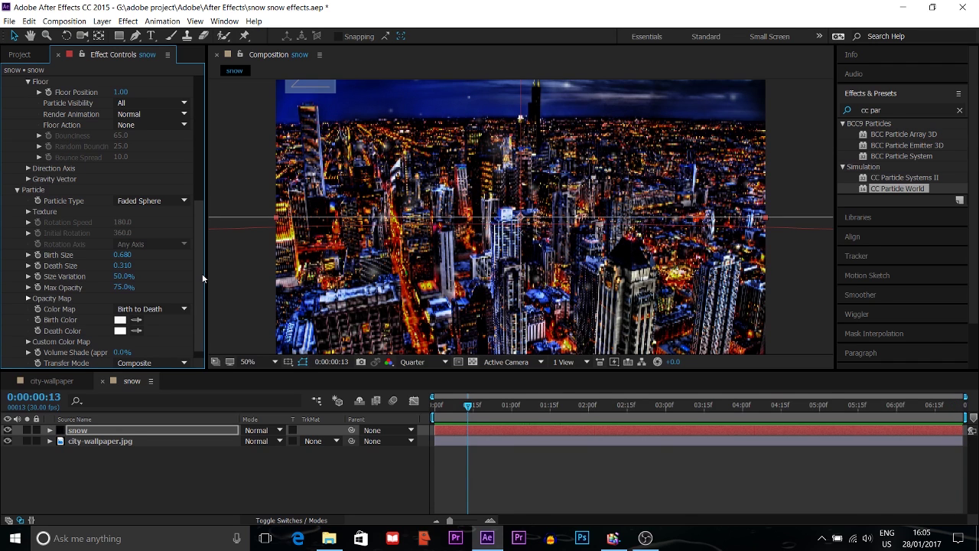
Set the particles' Max Opacity to 80% and preview the snow.
scroll(198, 281, down, 1)
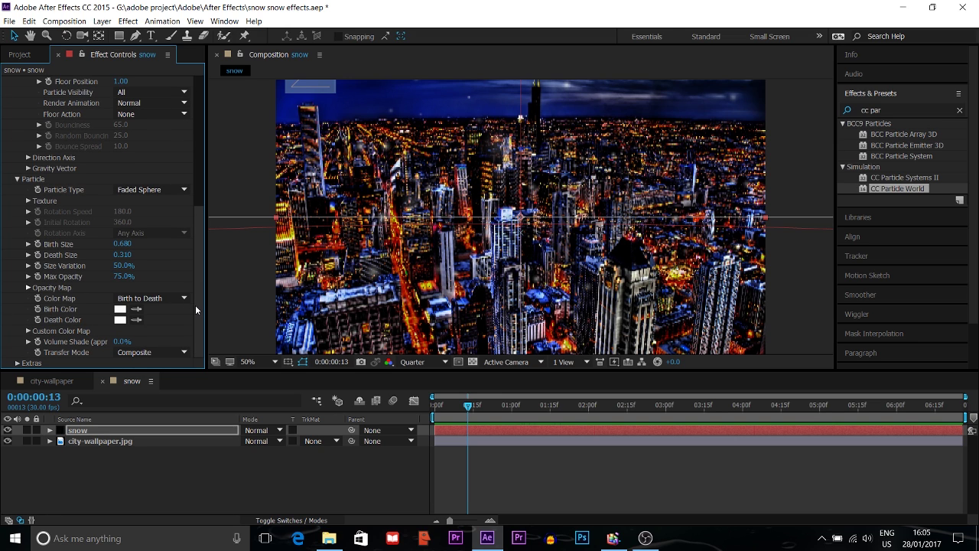
click(123, 276)
text(80)
key(Return)
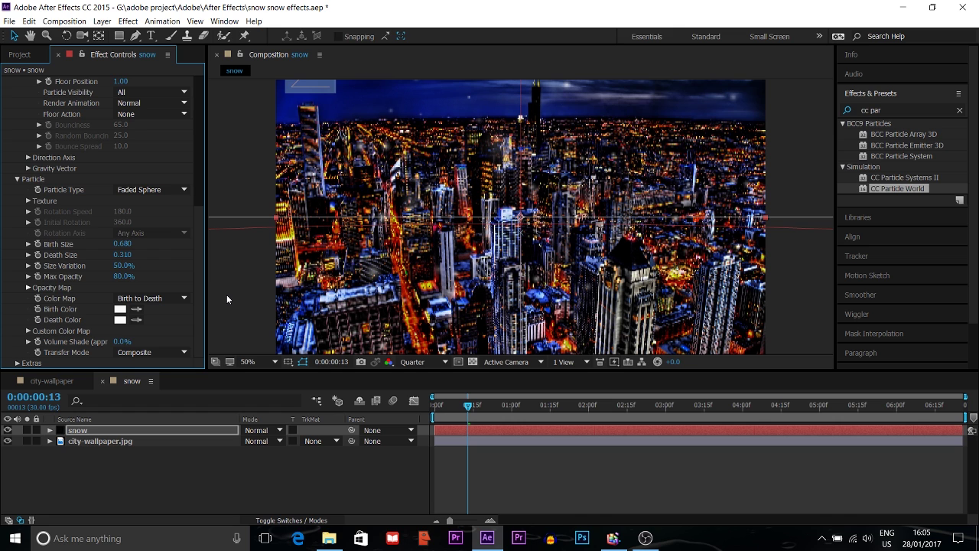
key(space)
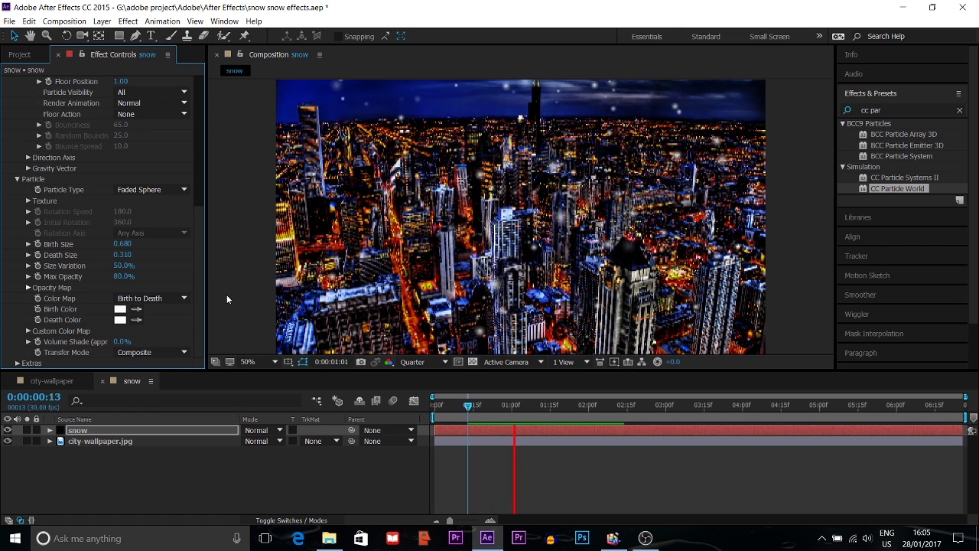
key(space)
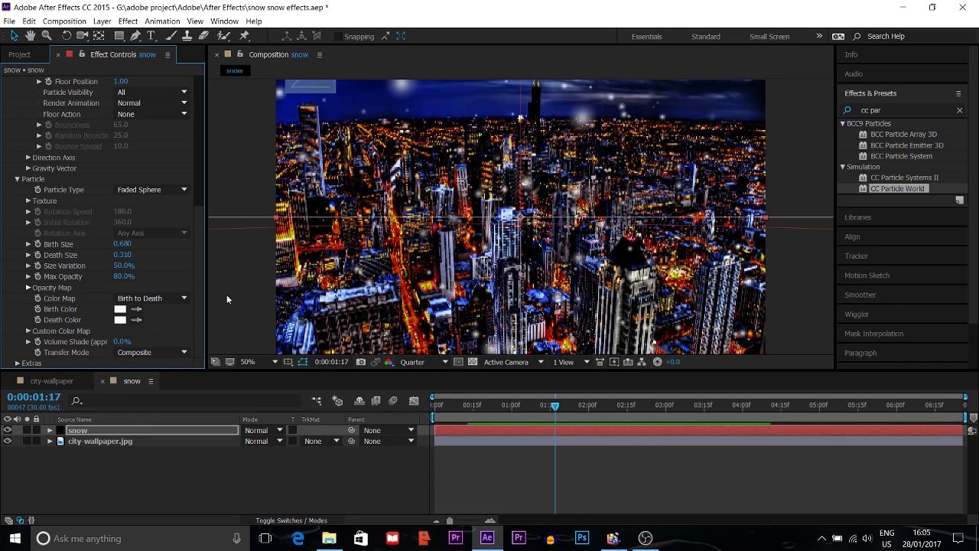
Set the particles' Size Variation to 55% and preview the snow.
click(123, 265)
text(55)
key(Return)
key(space)
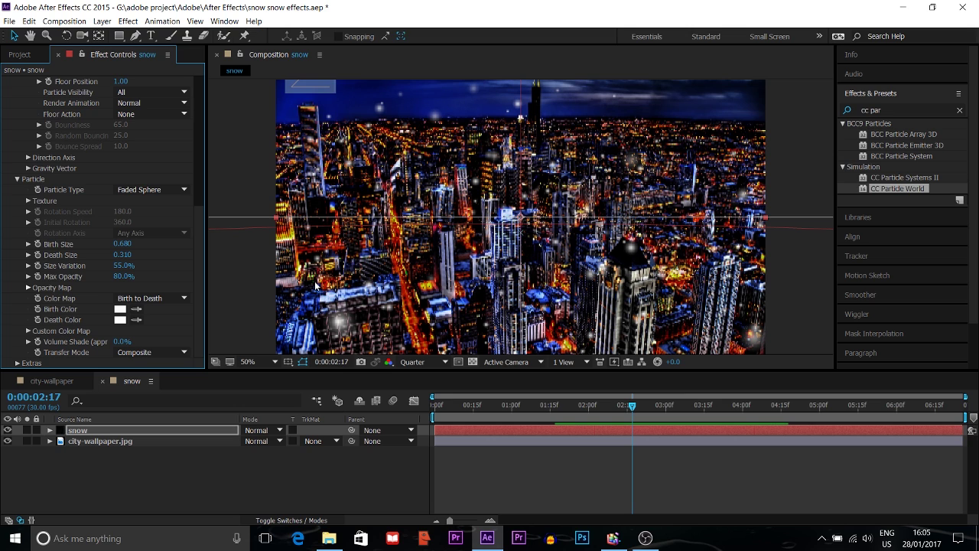
Set the Effect Camera Distance in the Extras settings to 1.53 and preview the animation.
click(18, 363)
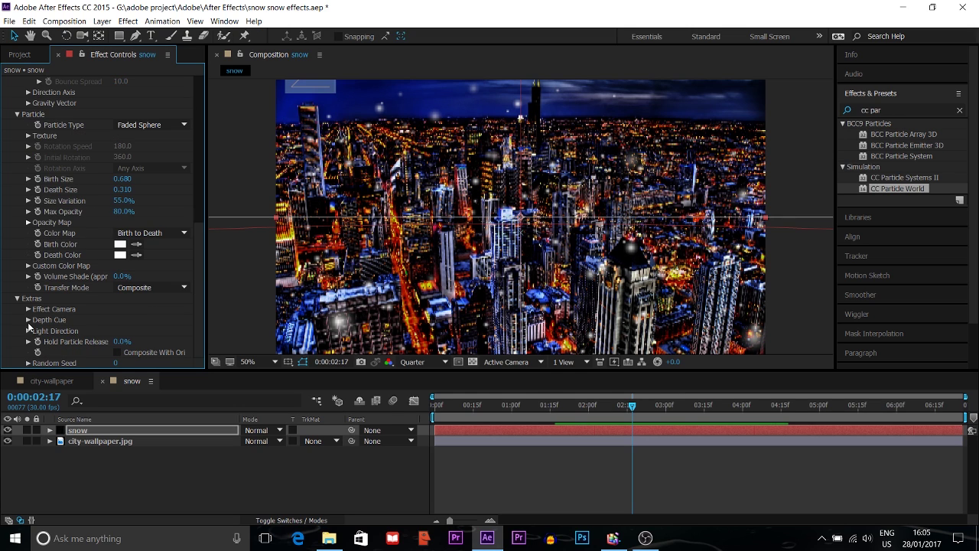
click(28, 309)
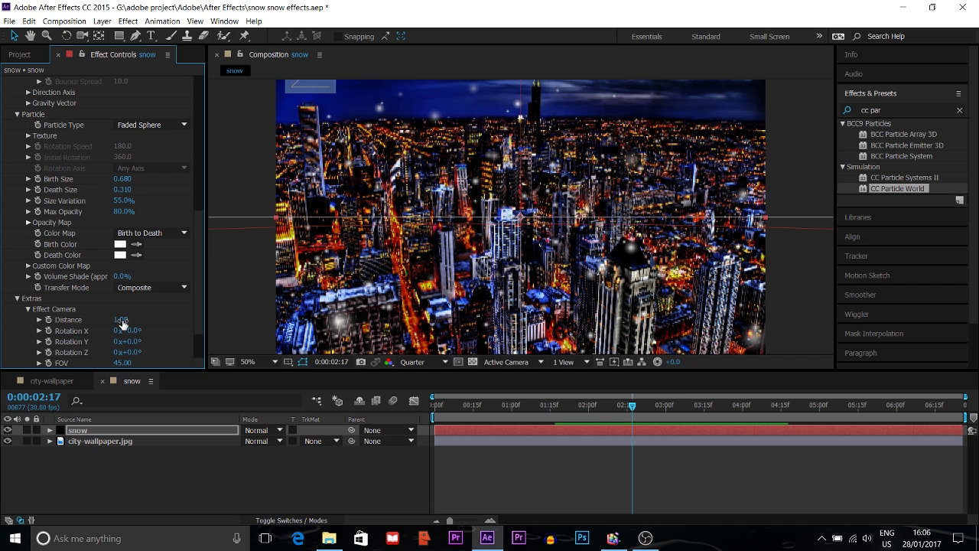
drag(121, 319, 155, 319)
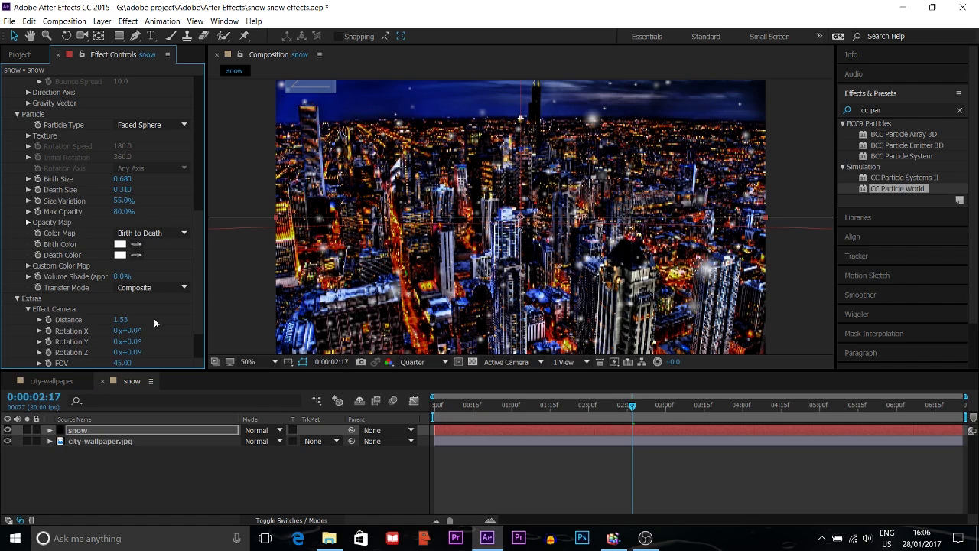
key(space)
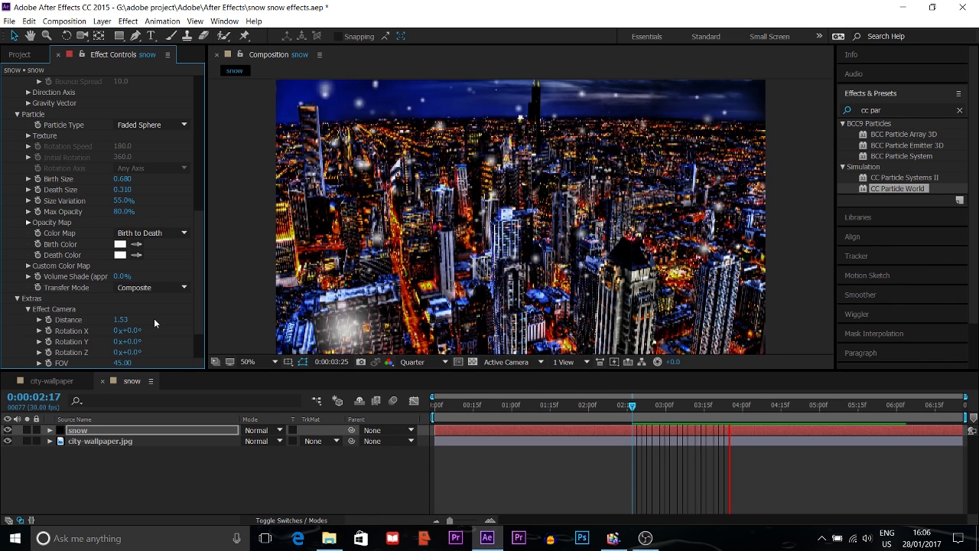
key(space)
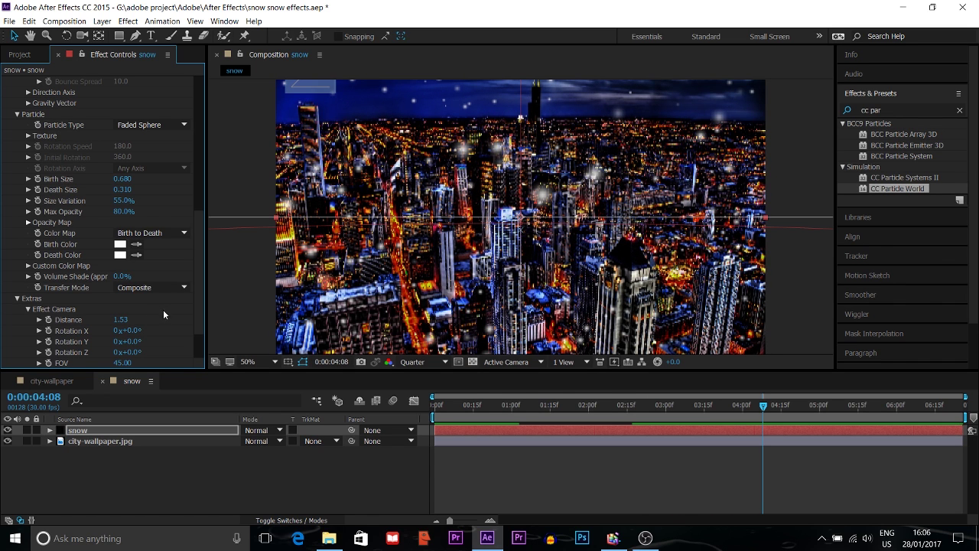
drag(198, 305, 202, 340)
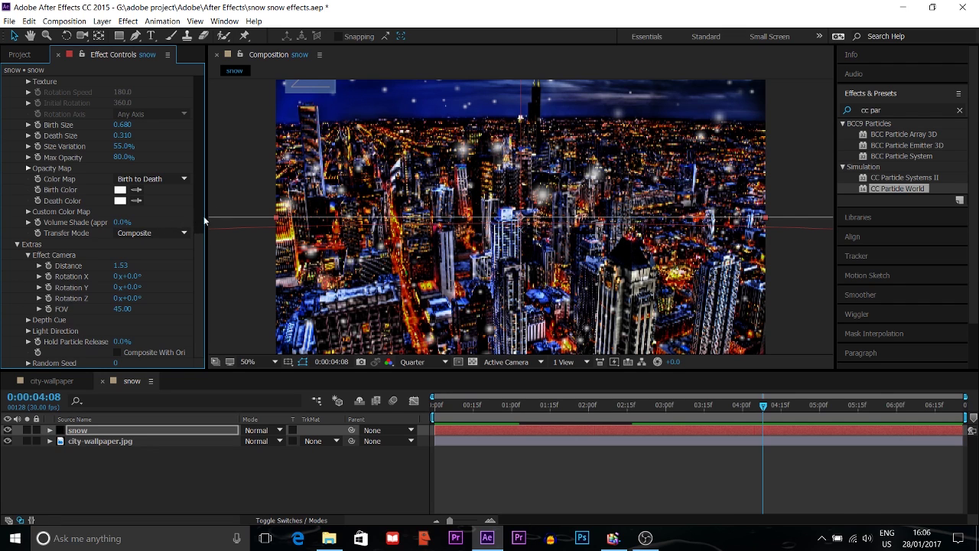
Search the effects for "turbul" and apply Turbulent Displace to the snow layer.
click(912, 110)
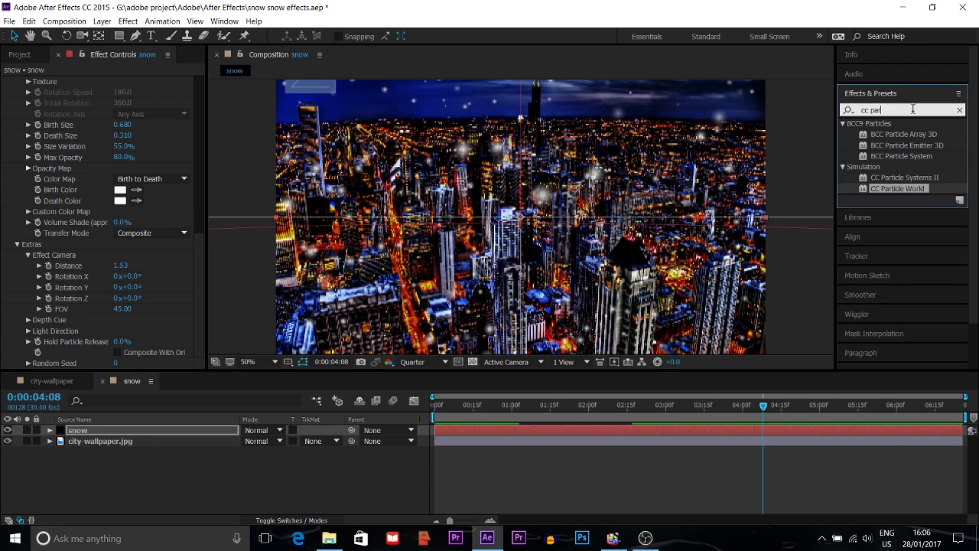
key(BackSpace)
key(BackSpace)
key(BackSpace)
key(BackSpace)
key(BackSpace)
key(BackSpace)
text(turbi)
key(BackSpace)
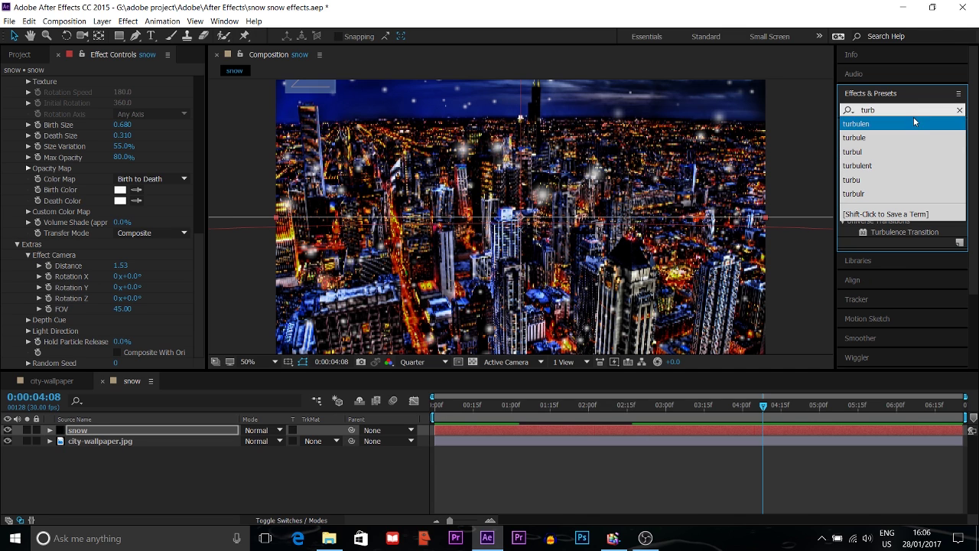
text(ul)
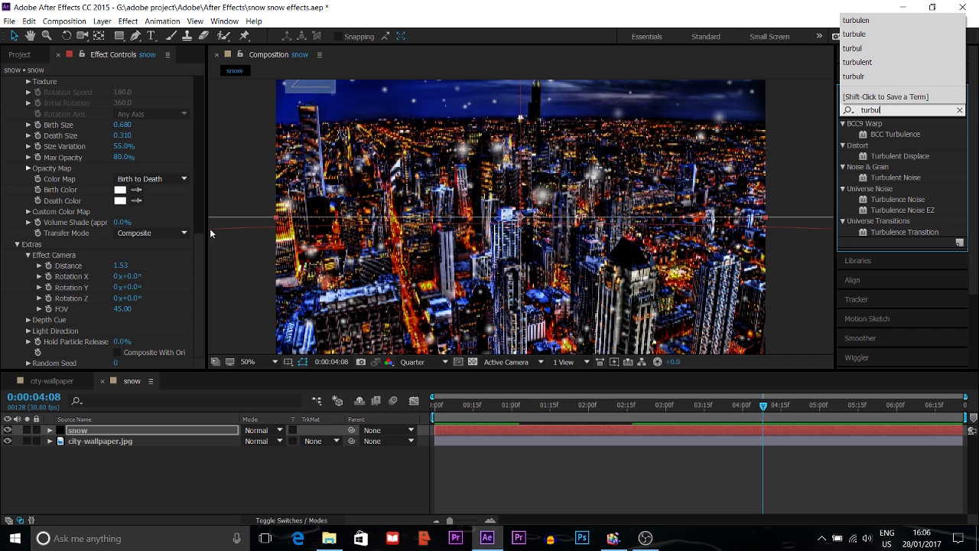
drag(891, 154, 517, 171)
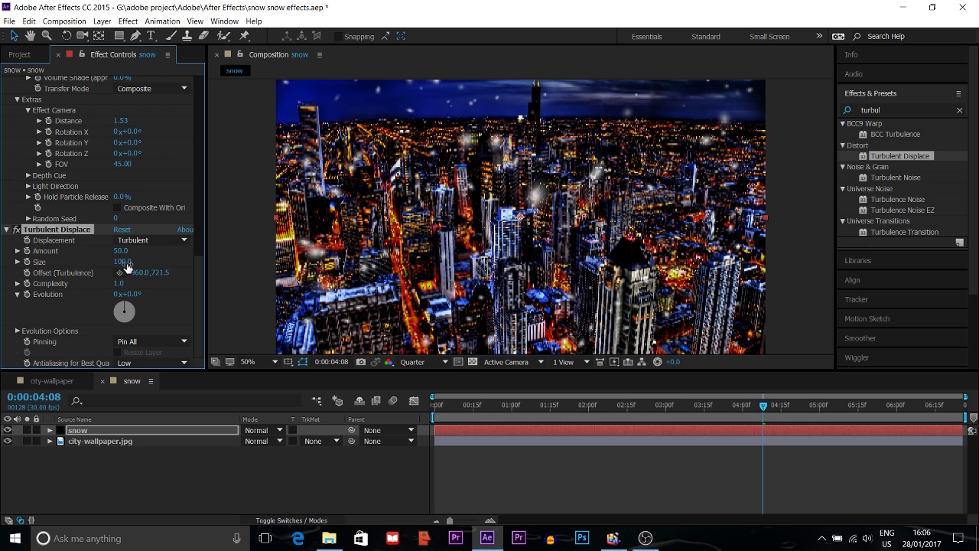
Set the Turbulent Displace Size to 17.0 and Amount to 30.0, previewing the distortion.
drag(127, 265, 78, 274)
key(space)
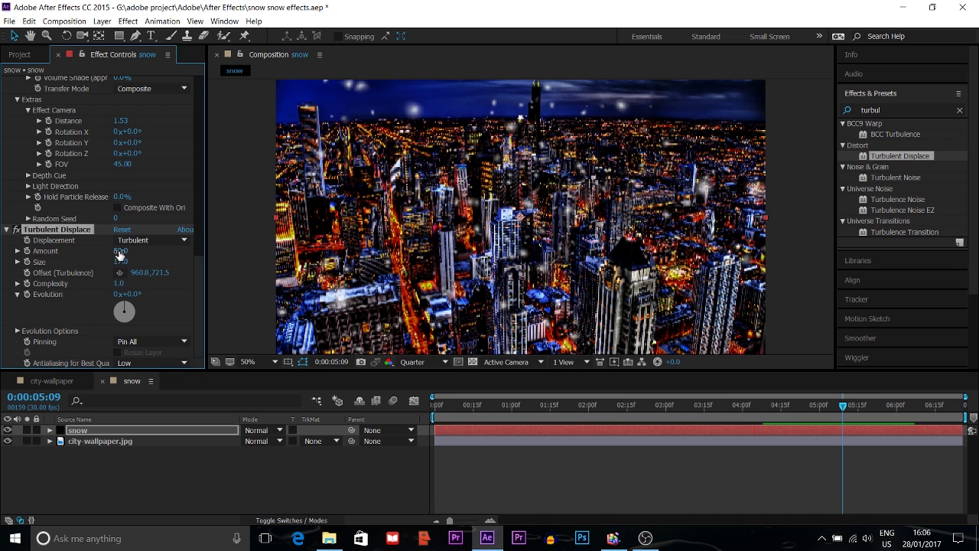
drag(120, 255, 109, 254)
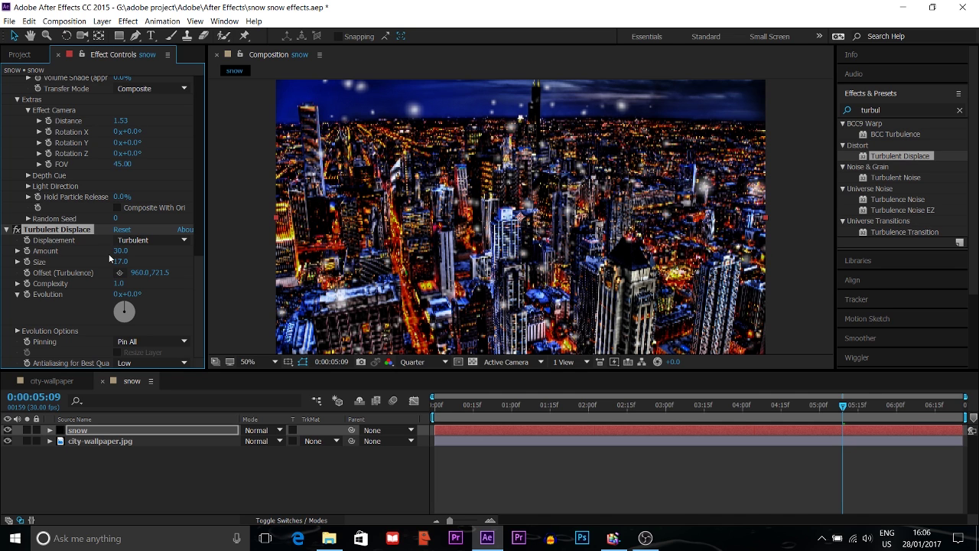
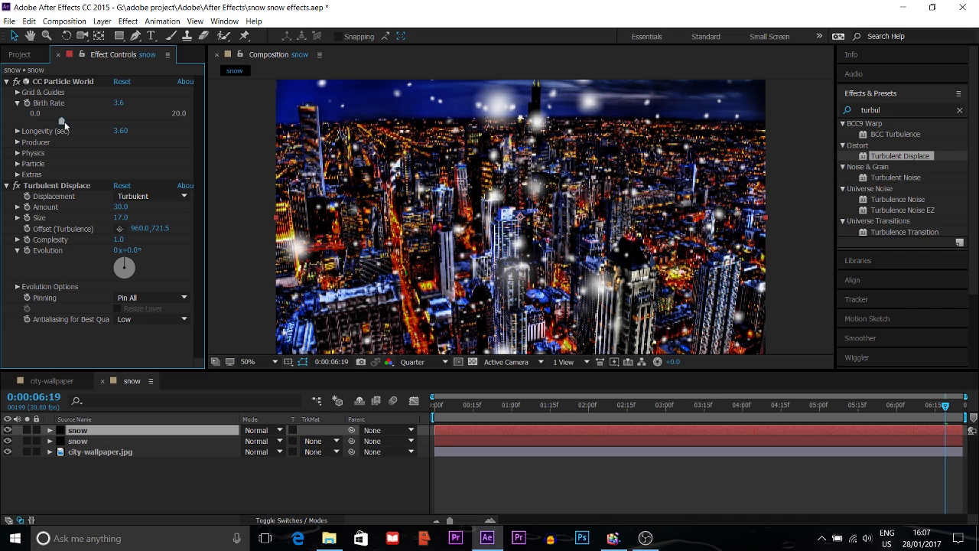
On the upper snow layer, raise the CC Particle World Birth Rate to 6.5 and Longevity to 3.84 seconds.
drag(64, 122, 83, 121)
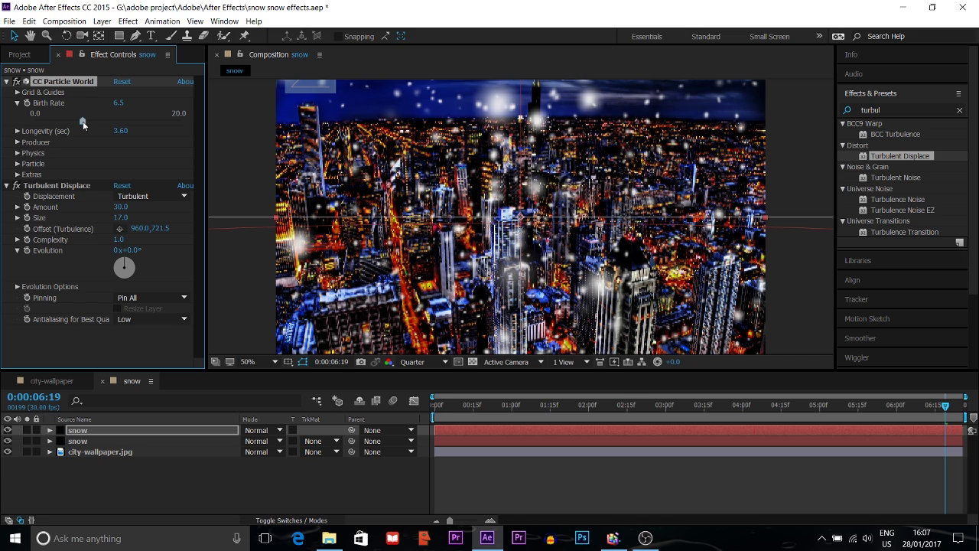
click(17, 132)
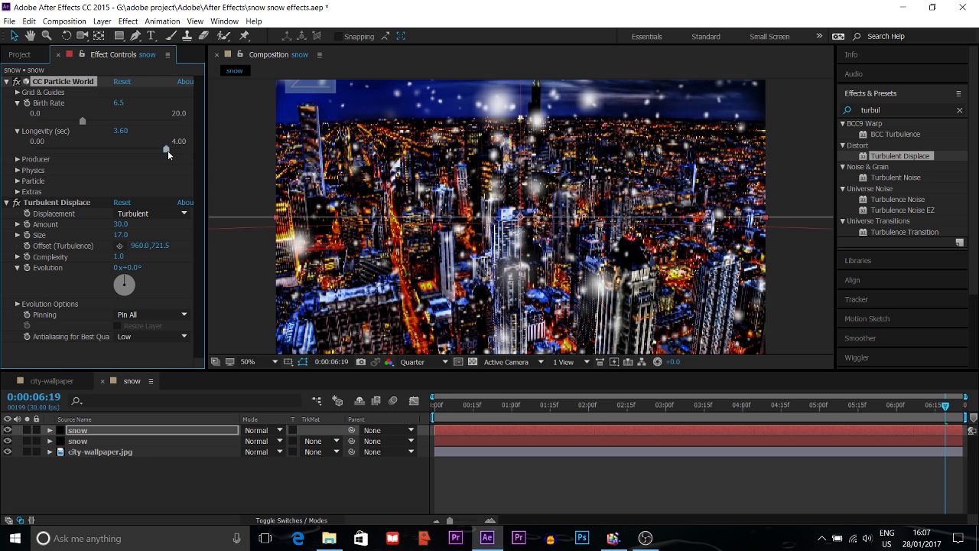
drag(170, 150, 175, 150)
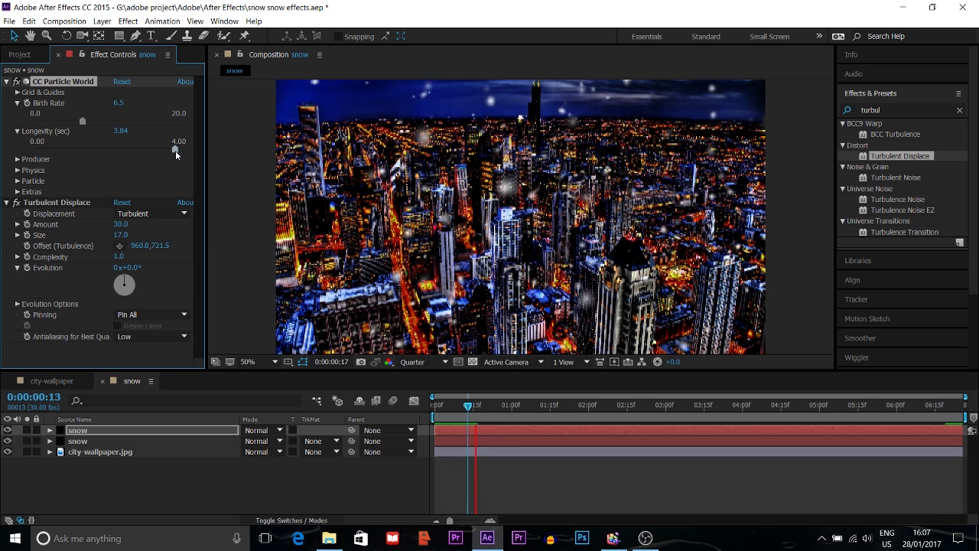
Set the upper snow layer's Producer Position Y to -2.42 and Radius Y to 7.065, and preview the spread.
click(17, 159)
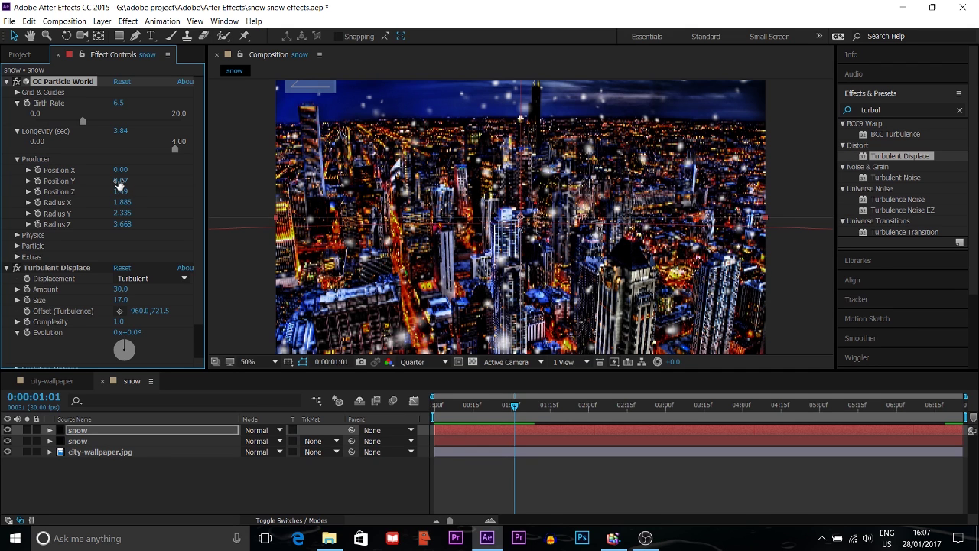
drag(118, 183, 1, 225)
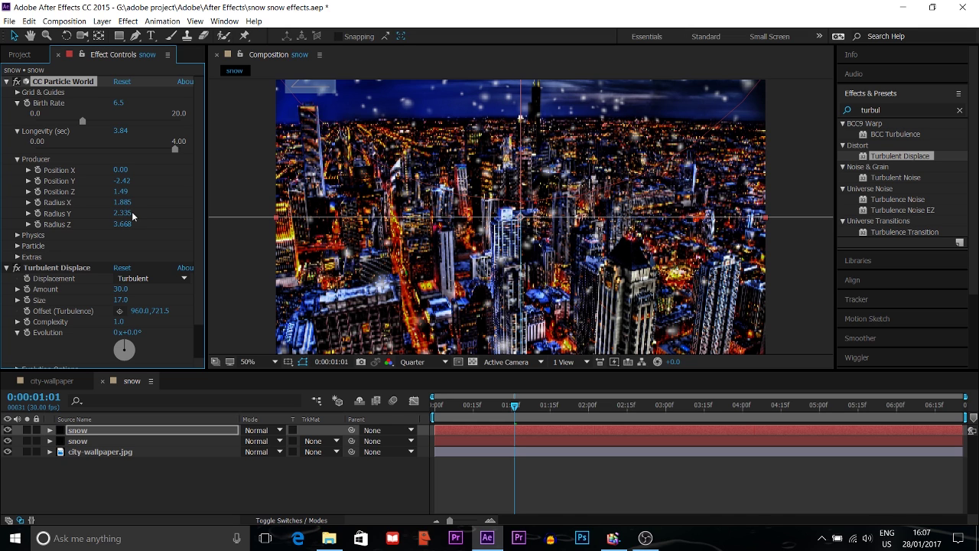
drag(133, 216, 330, 218)
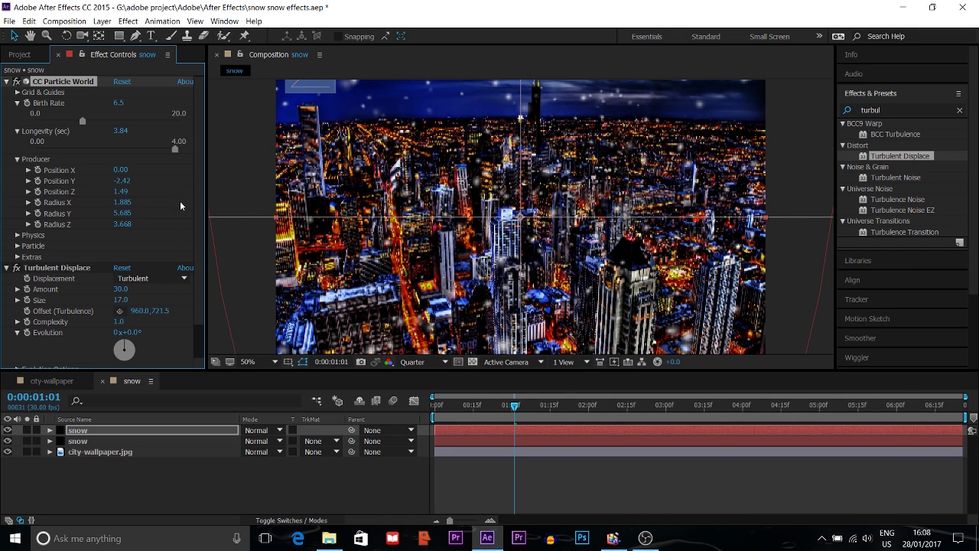
drag(124, 221, 212, 218)
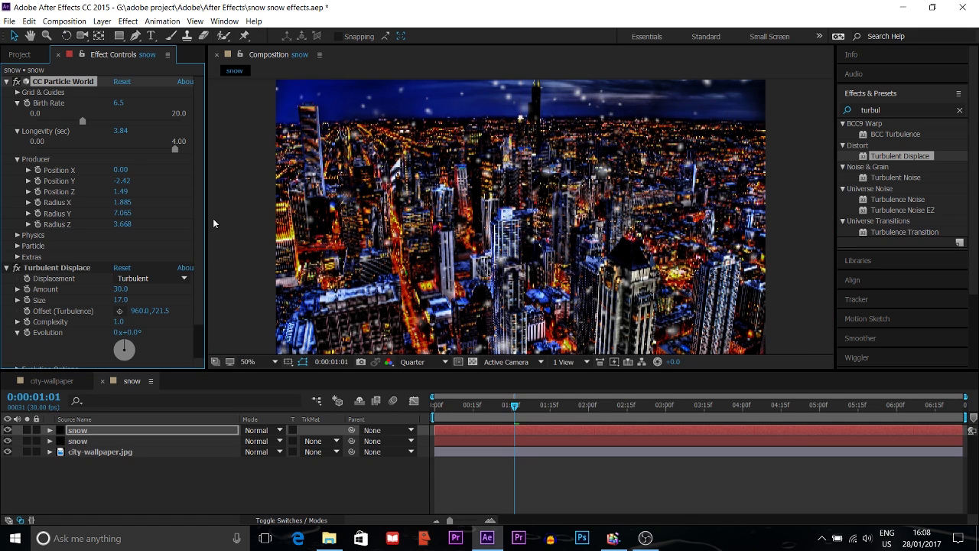
key(space)
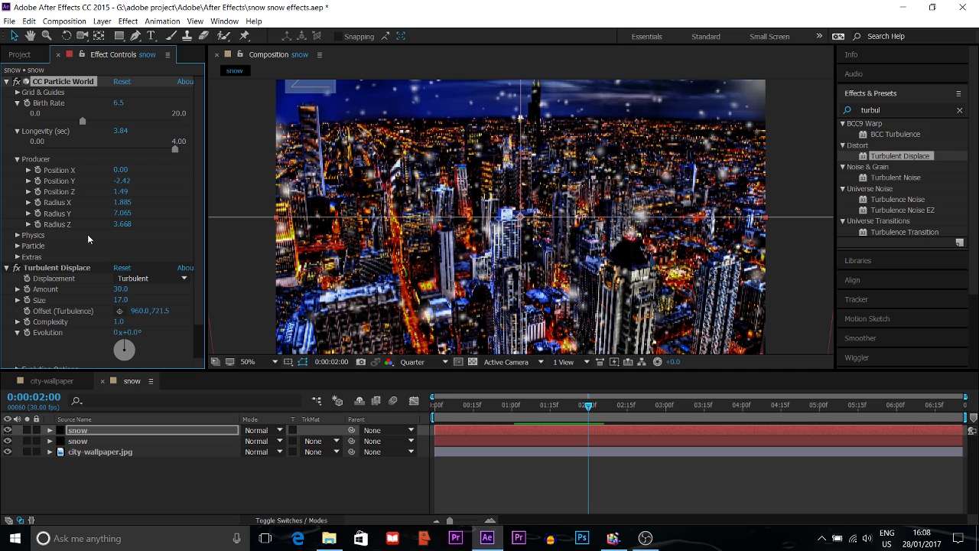
Set the upper snow layer's particle Death Size to 0.220 in CC Particle World and preview the snowfall.
click(18, 235)
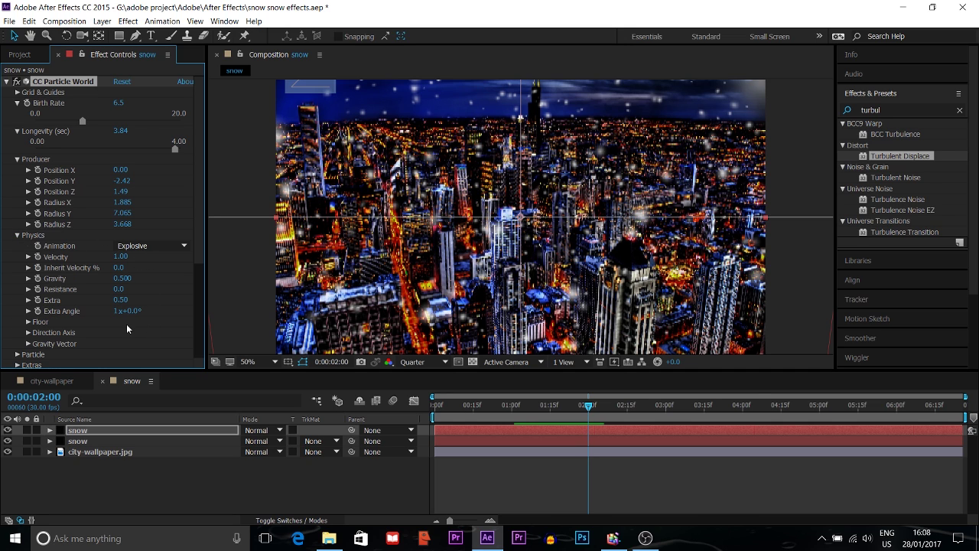
click(16, 355)
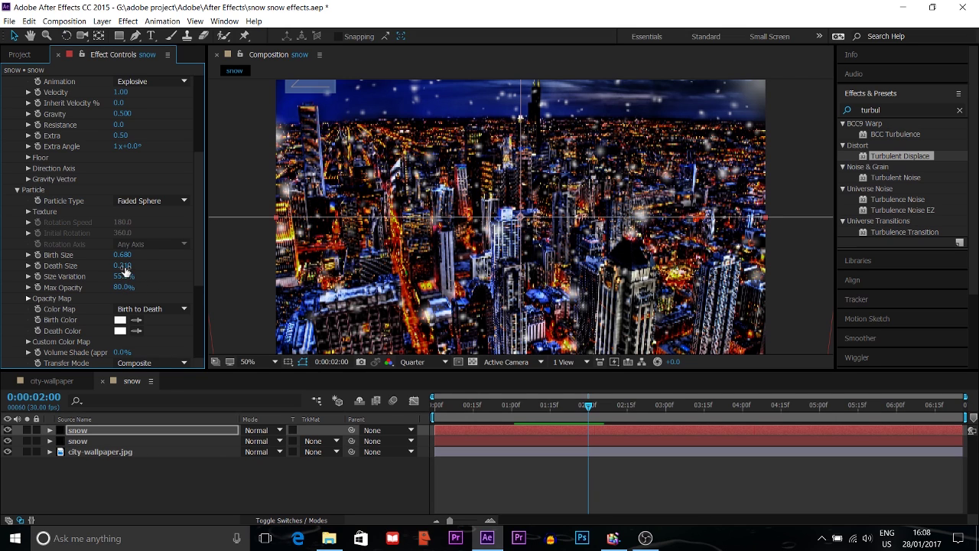
drag(120, 266, 121, 272)
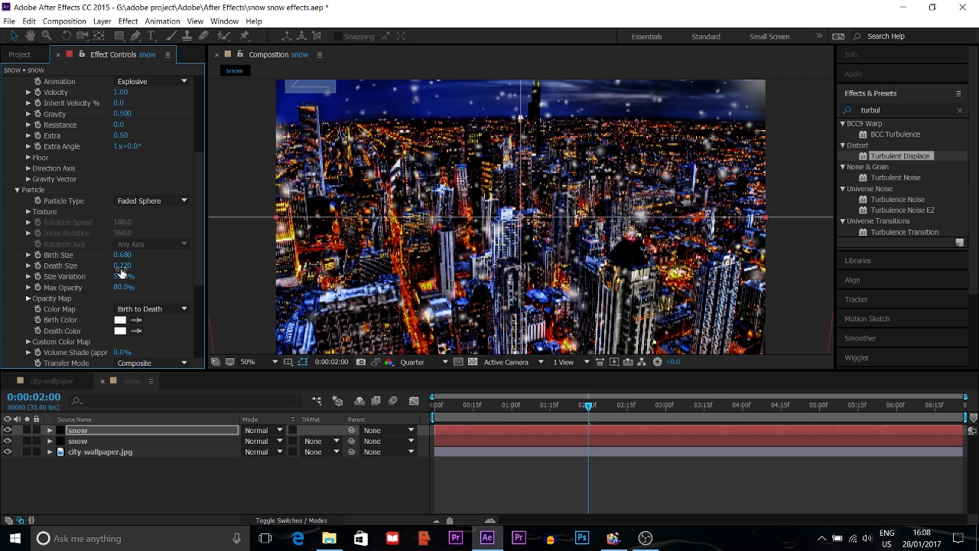
key(space)
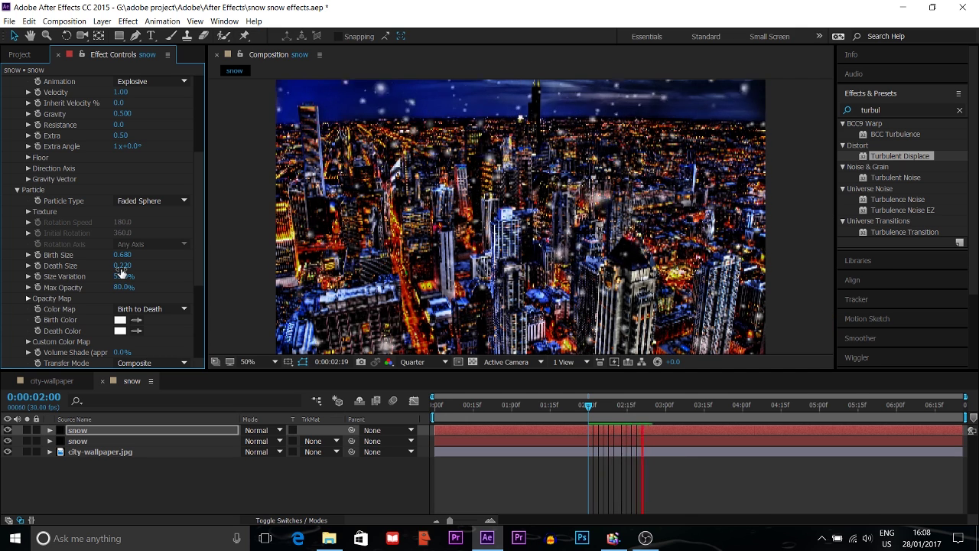
key(space)
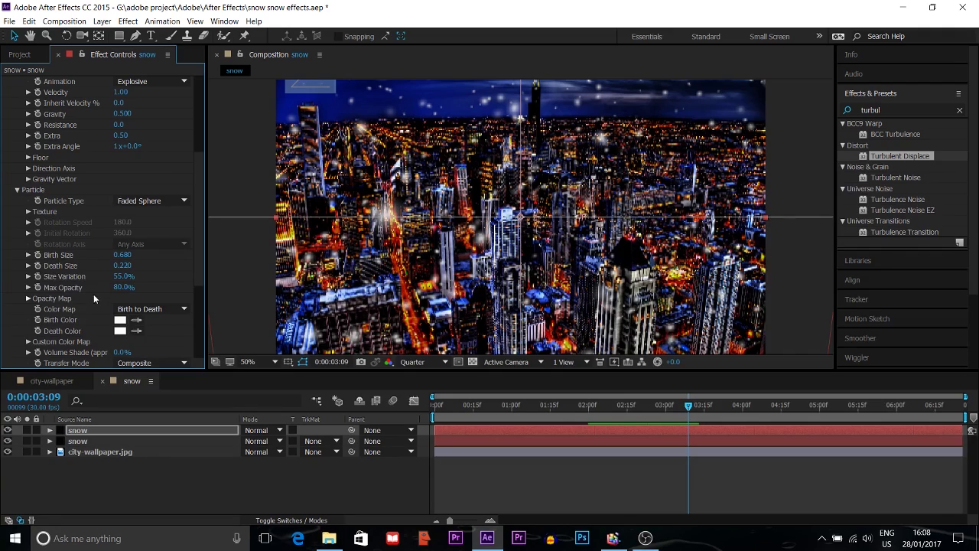
Lower the upper snow layer's particle Max Opacity to 75% and preview the snow from several points in time.
drag(113, 284, 117, 277)
click(123, 287)
text(75)
key(Return)
key(space)
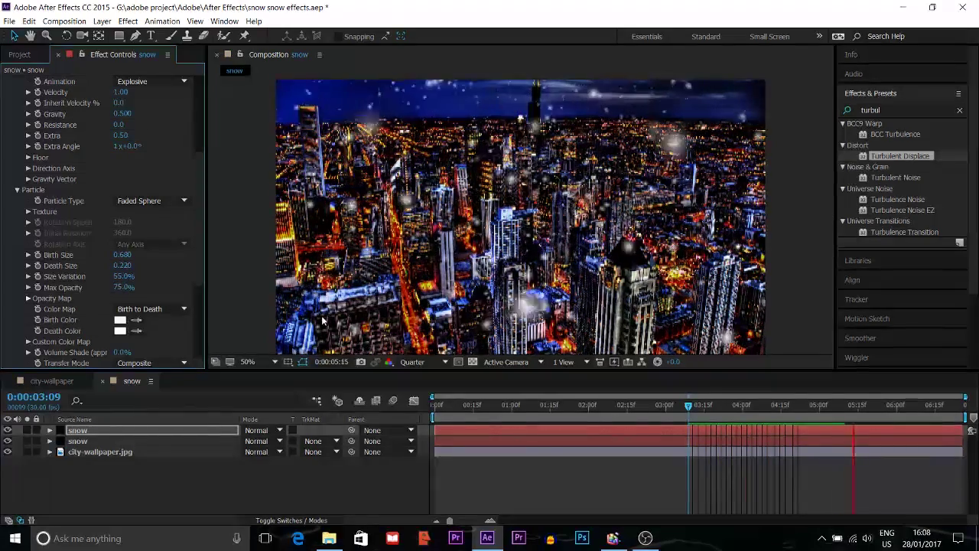
key(space)
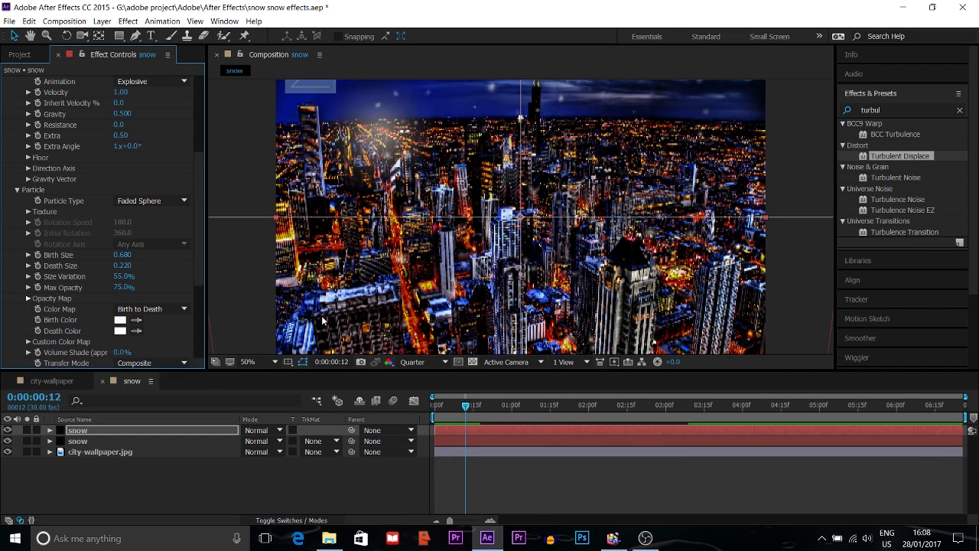
key(space)
key(space)
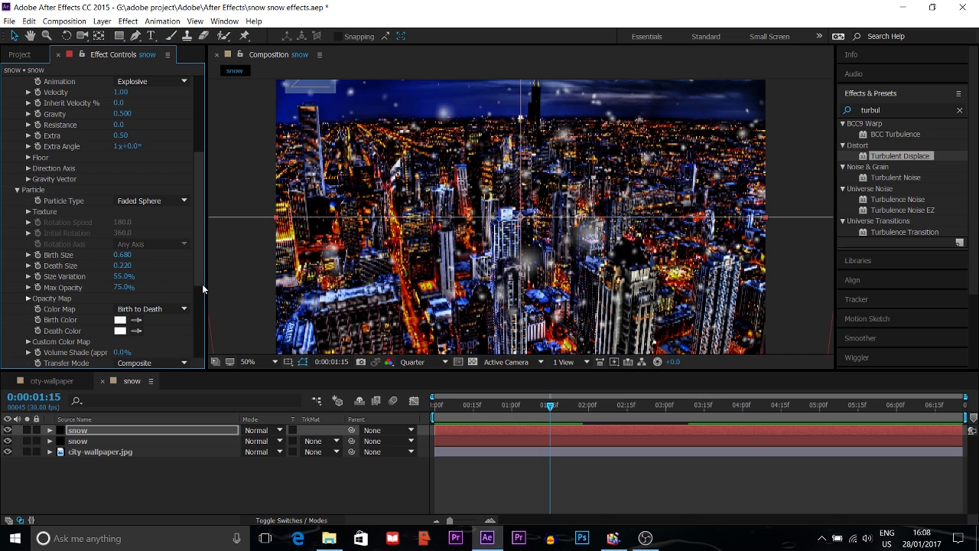
Set the upper snow layer's Physics Resistance to 18 in CC Particle World and preview the fall.
drag(202, 284, 204, 245)
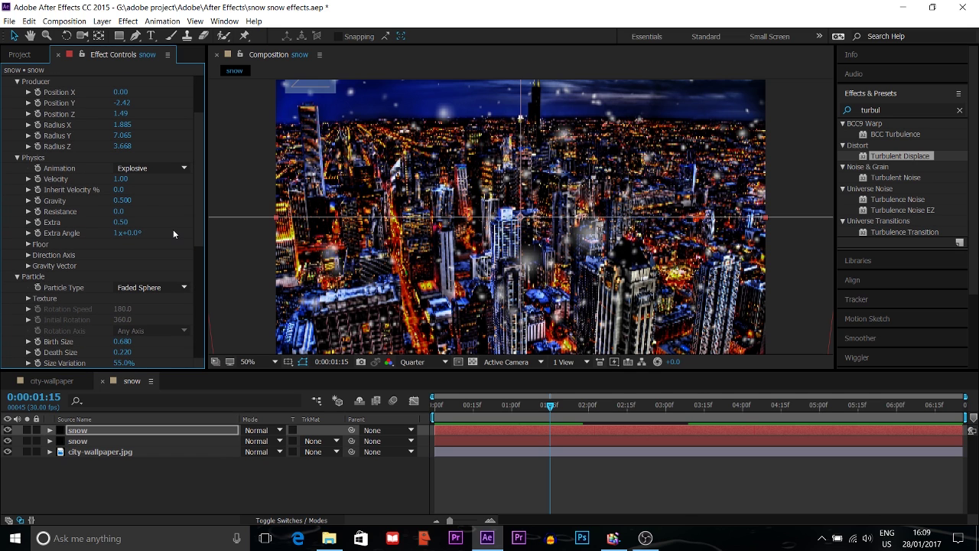
key(space)
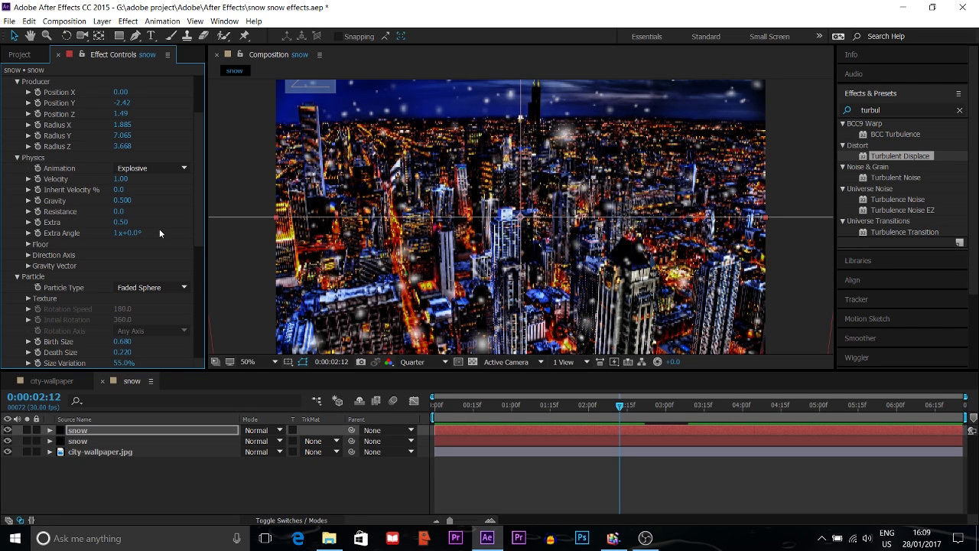
click(119, 211)
text(18)
key(Return)
key(space)
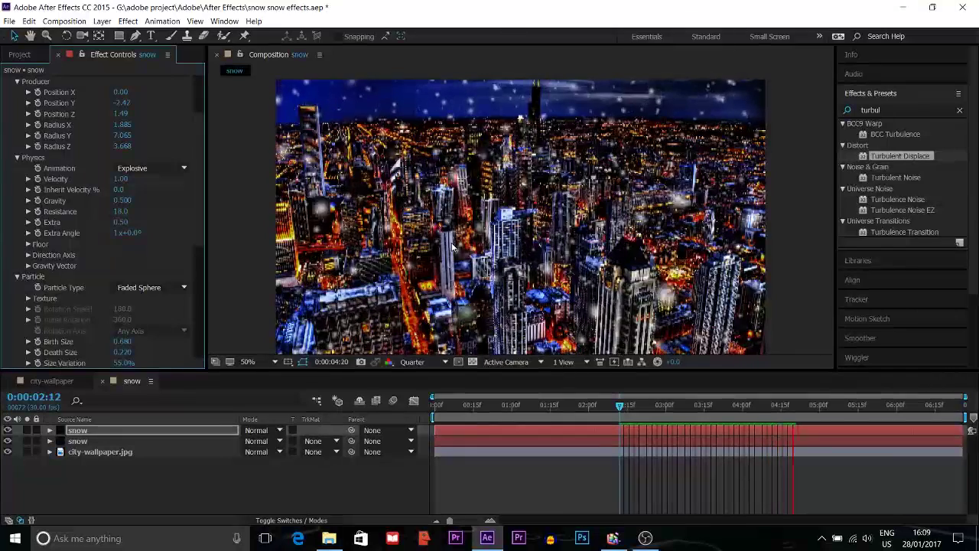
key(space)
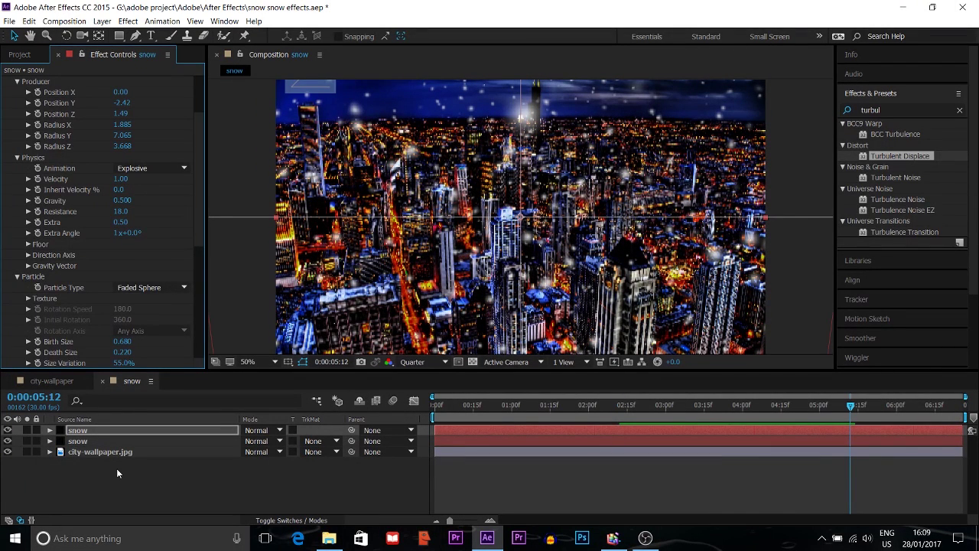
On the lower snow layer, set the CC Particle World Physics Resistance to 16 and preview the combined snowfall.
click(90, 441)
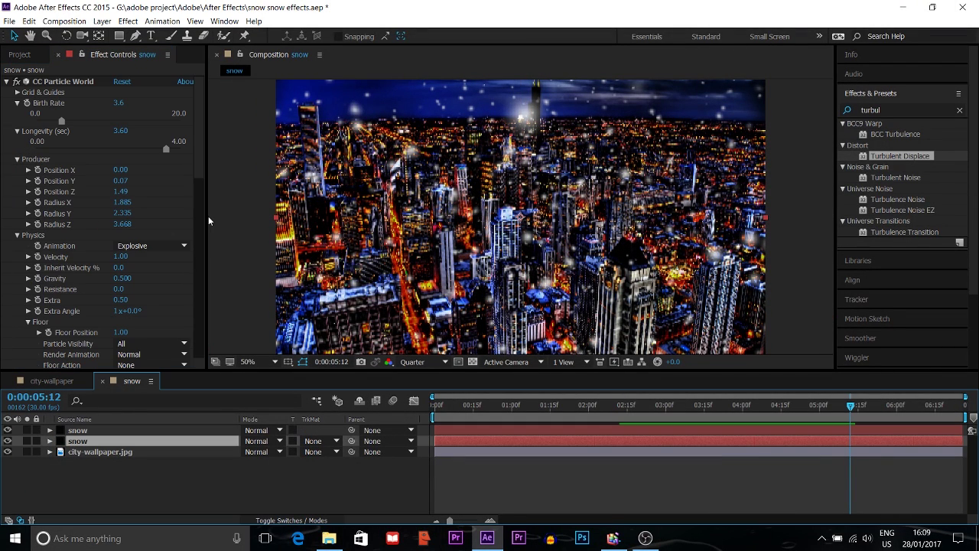
key(space)
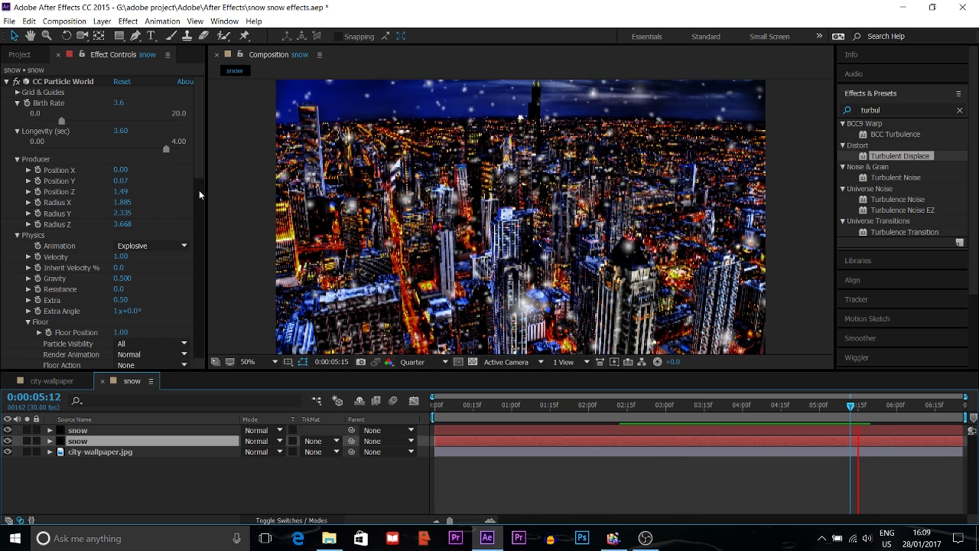
key(space)
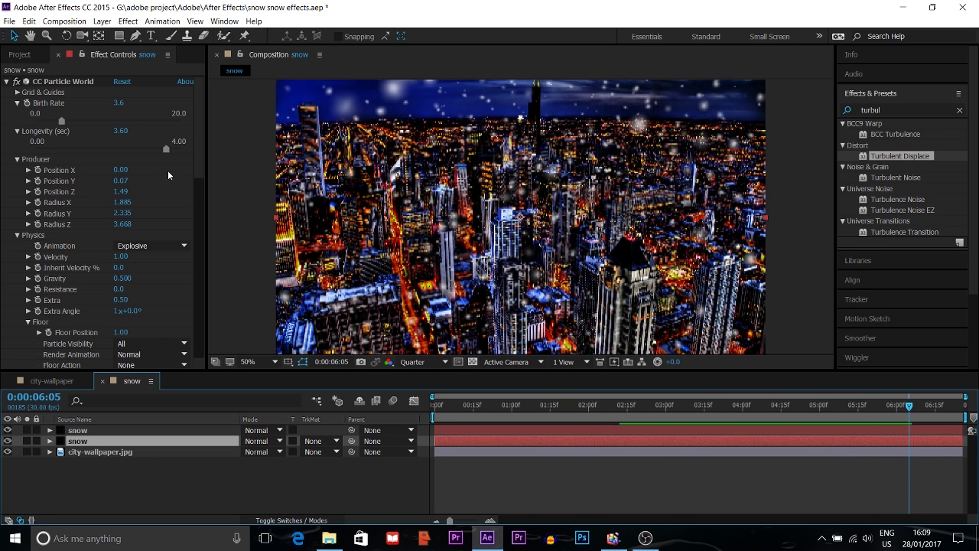
click(118, 288)
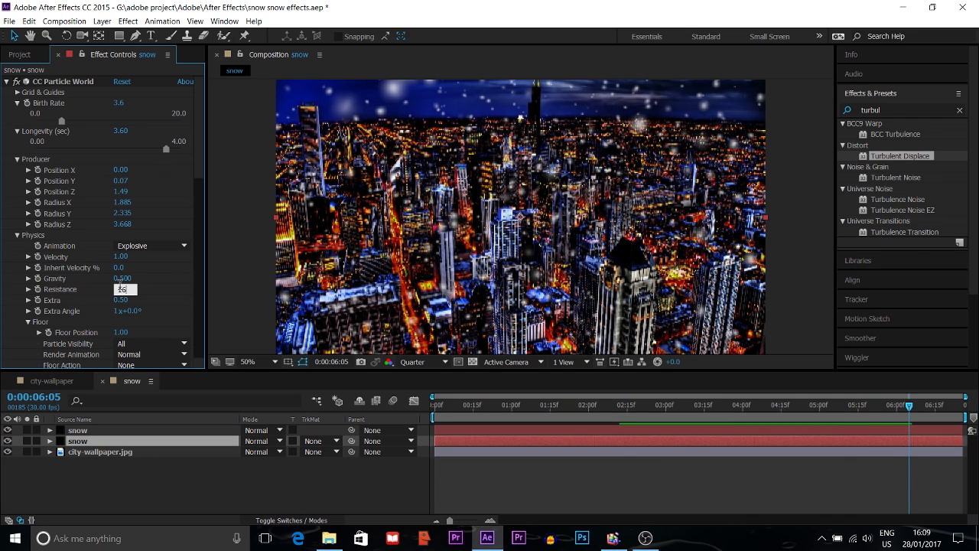
key(Return)
key(space)
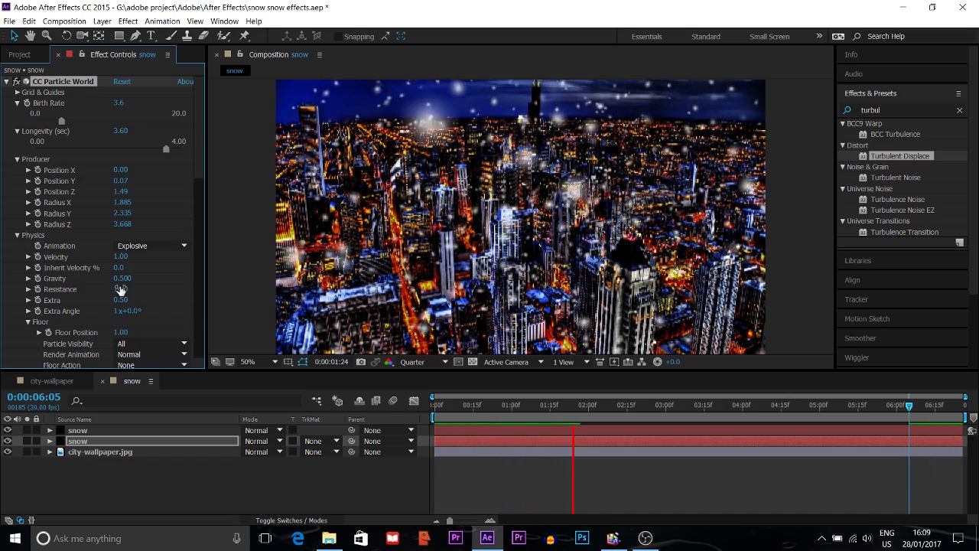
key(space)
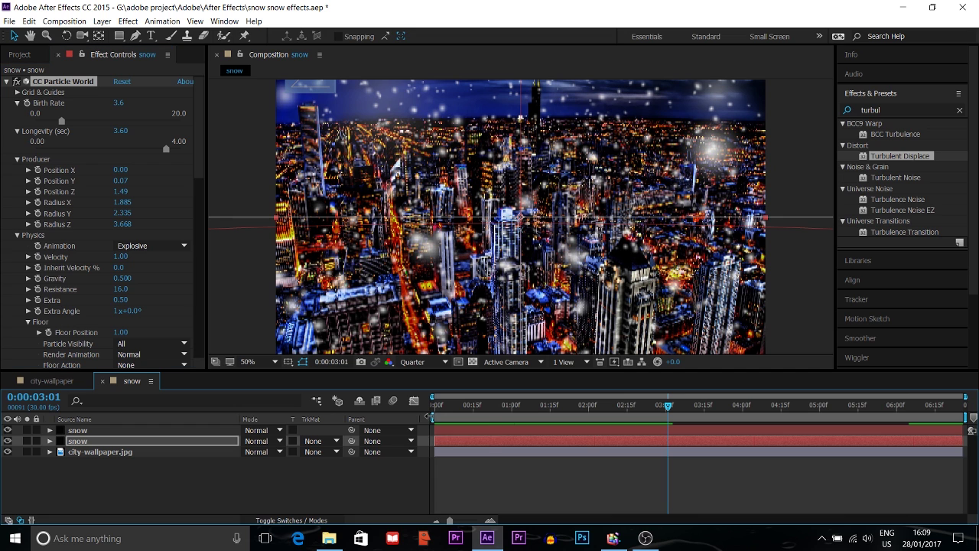
Move the work area start to the 2-second mark and preview the trimmed range.
drag(435, 417, 583, 412)
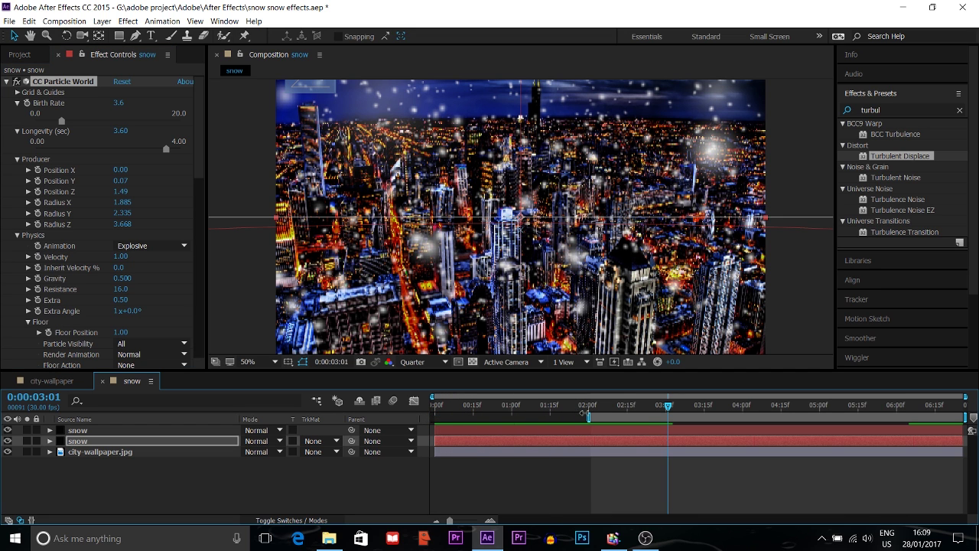
key(space)
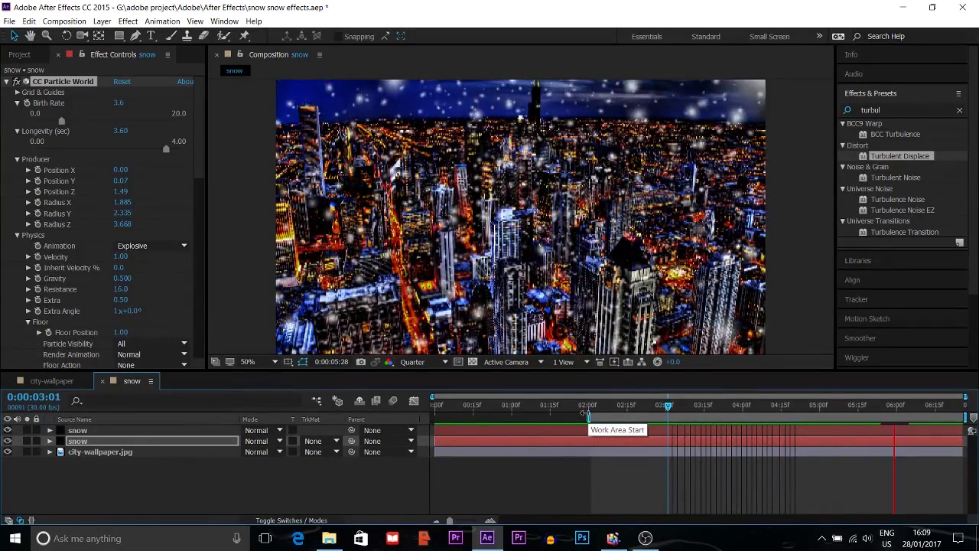
key(space)
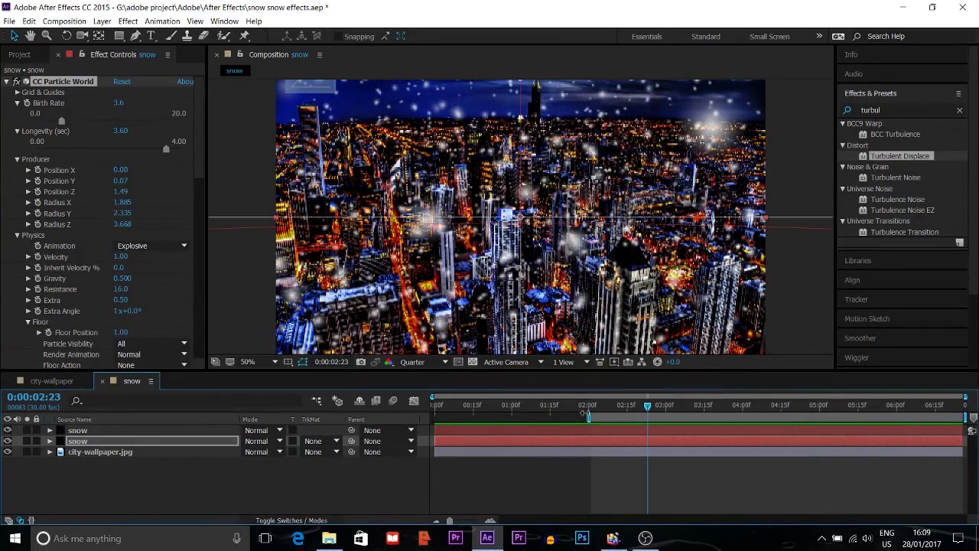
Duplicate the upper snow layer and set the copy's CC Particle World Birth Rate to 1.
click(7, 81)
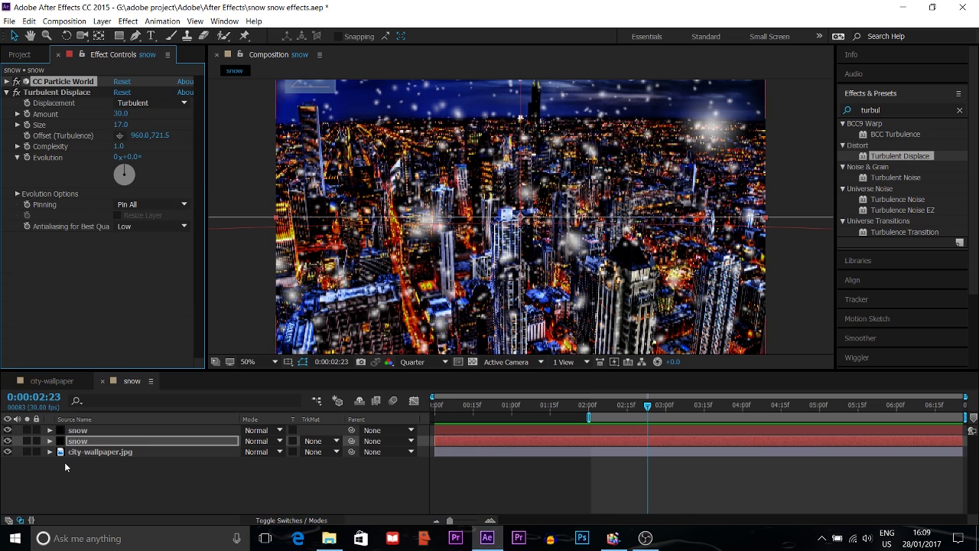
click(81, 431)
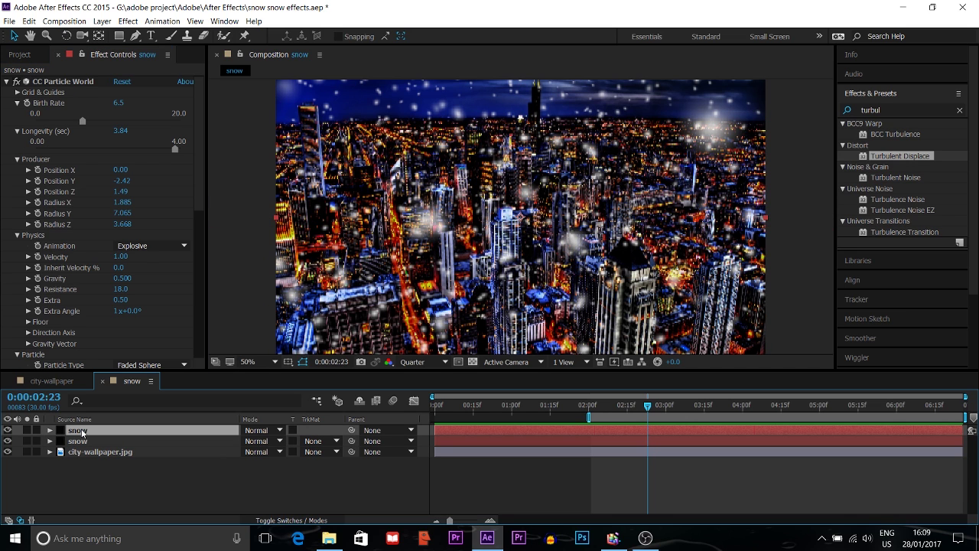
key(ctrl+d)
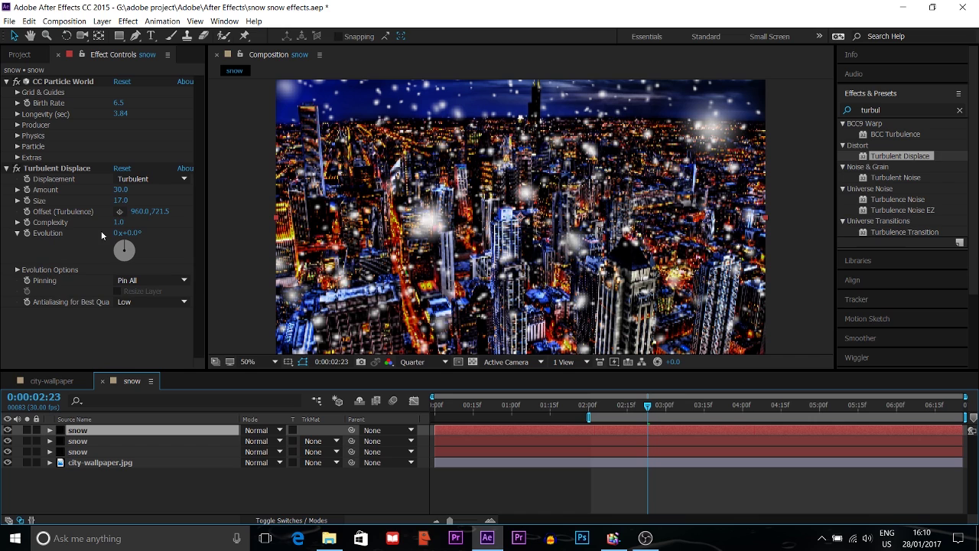
click(119, 103)
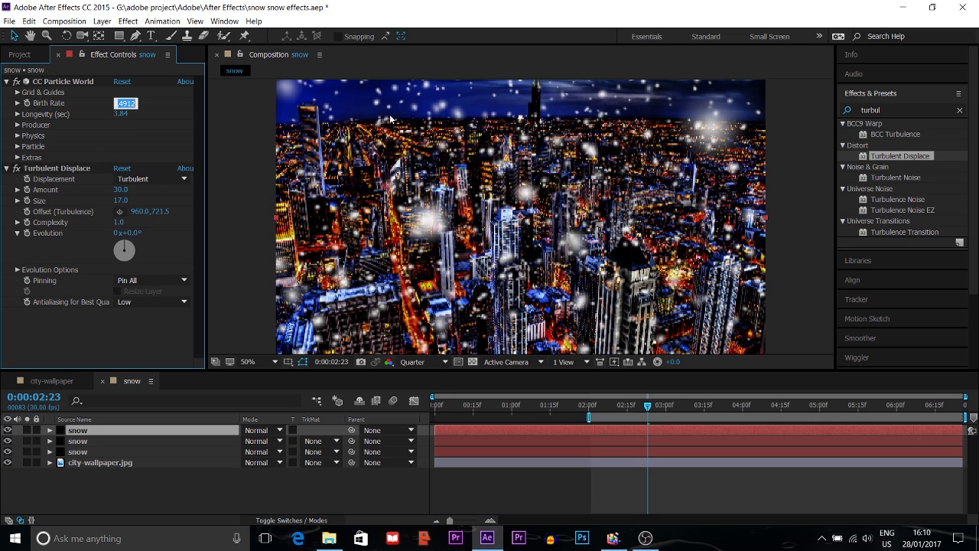
text(1)
key(Return)
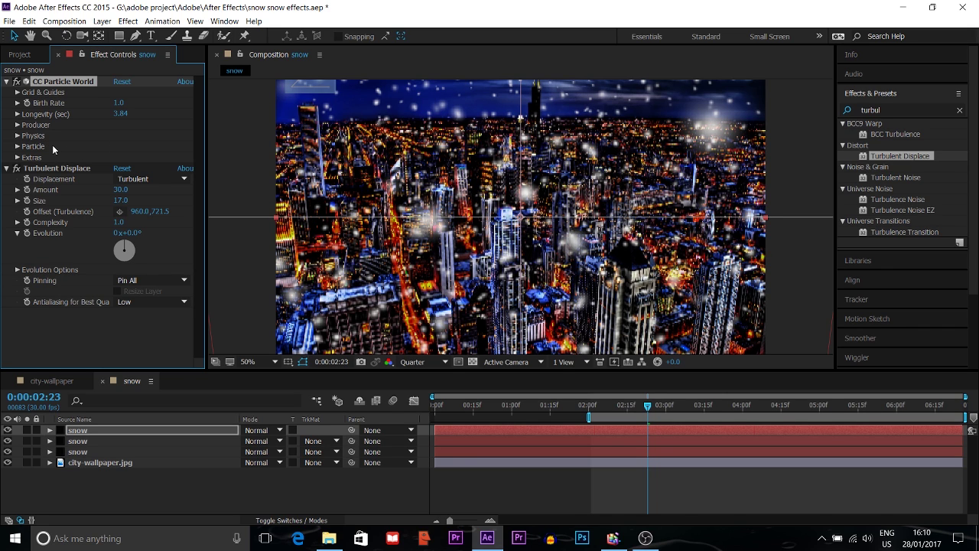
Set the new snow layer's Producer Radius Z to 13, Radius Y to 4 and Radius X to 4, and preview the spread.
click(17, 125)
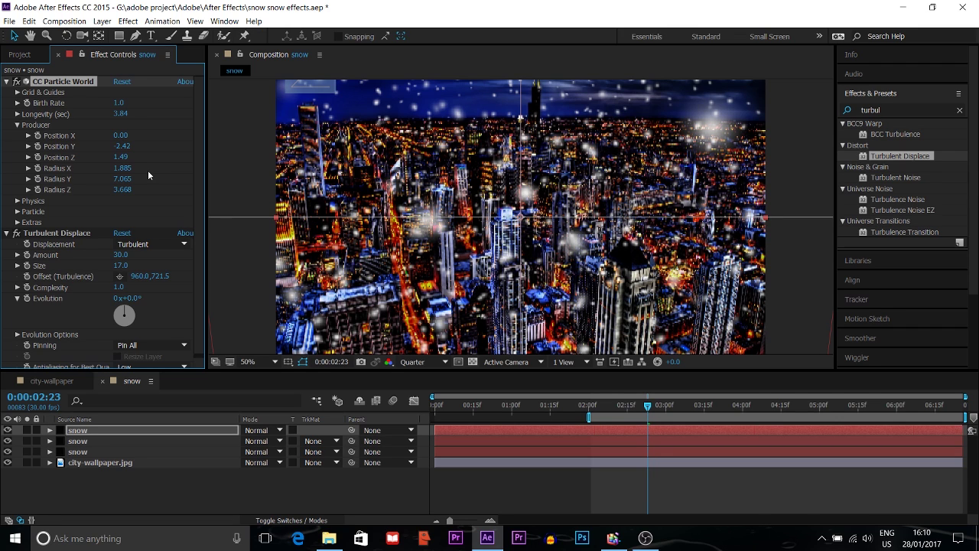
click(123, 191)
text(13)
key(Return)
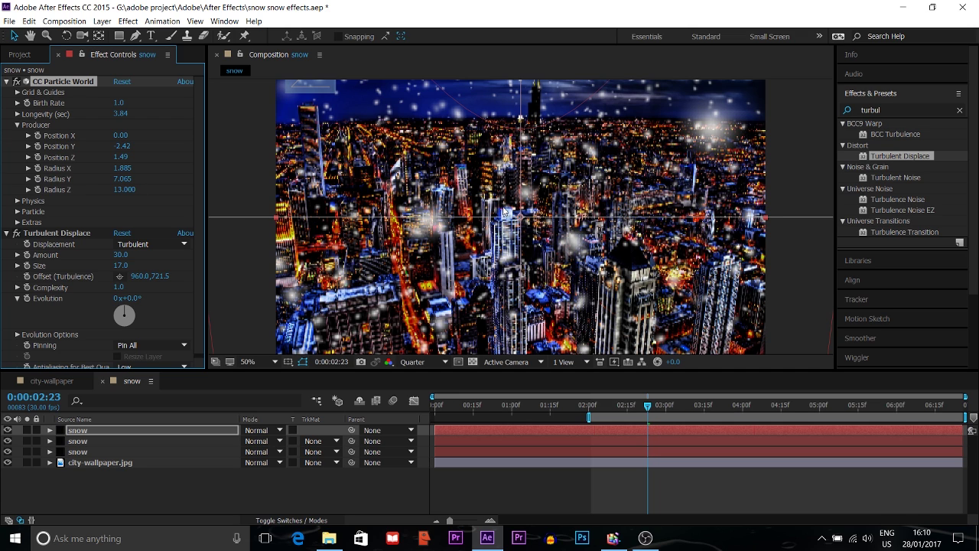
click(122, 178)
text(4)
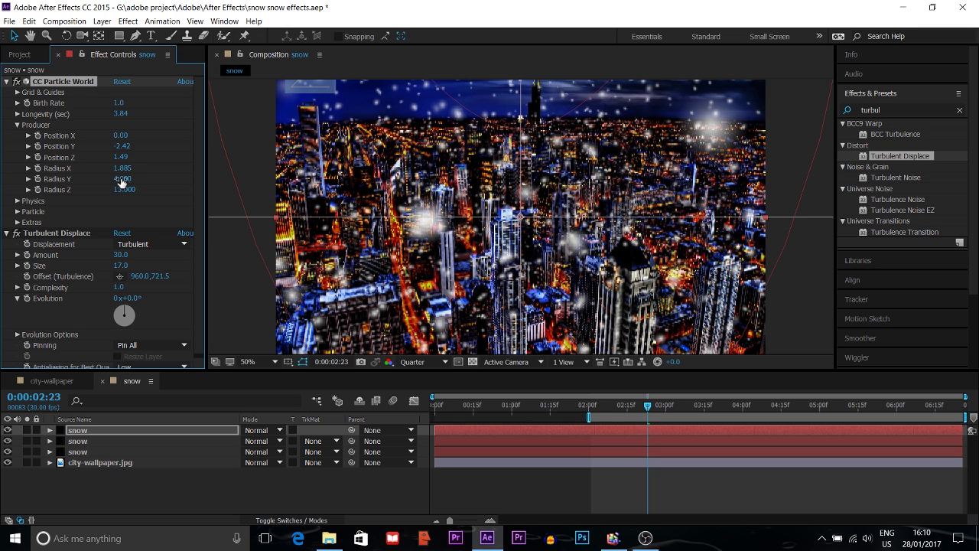
click(122, 168)
text(4)
key(Return)
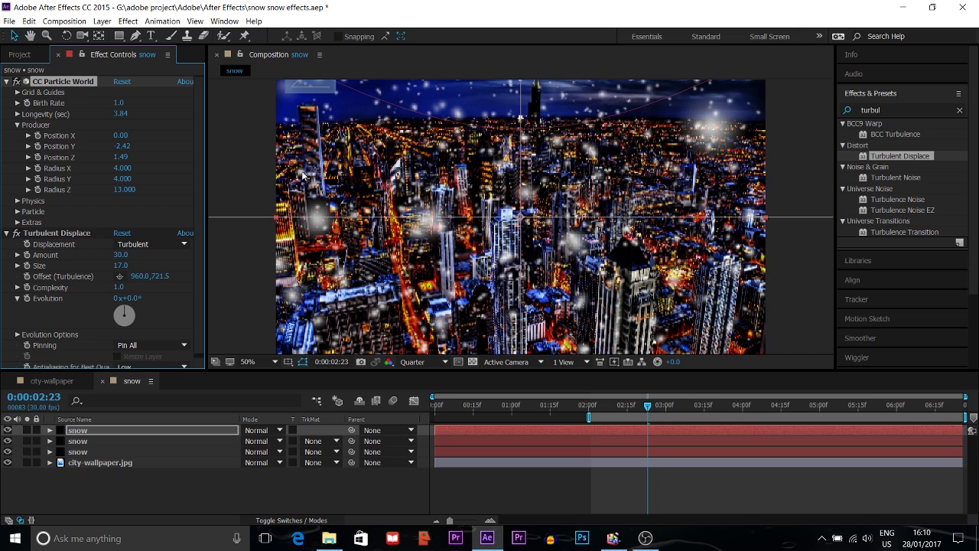
key(space)
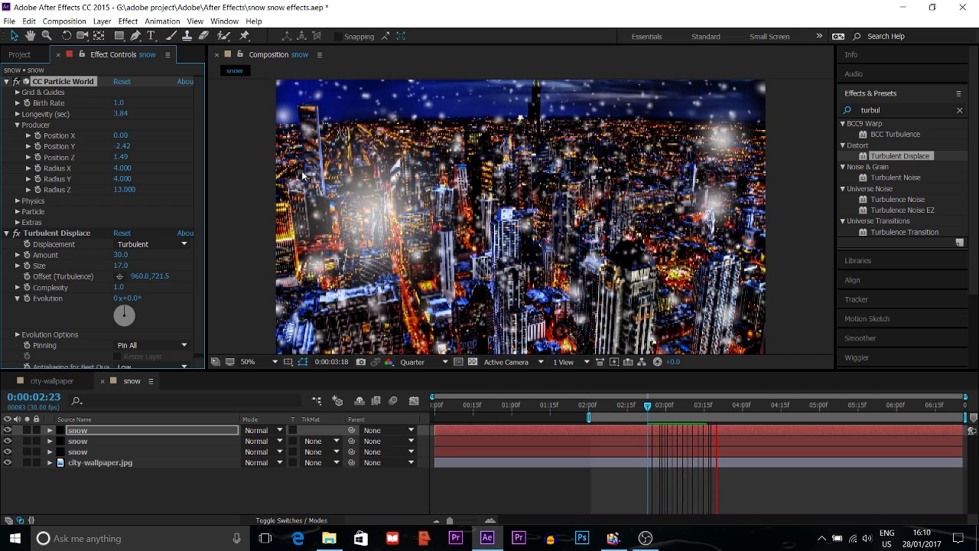
key(space)
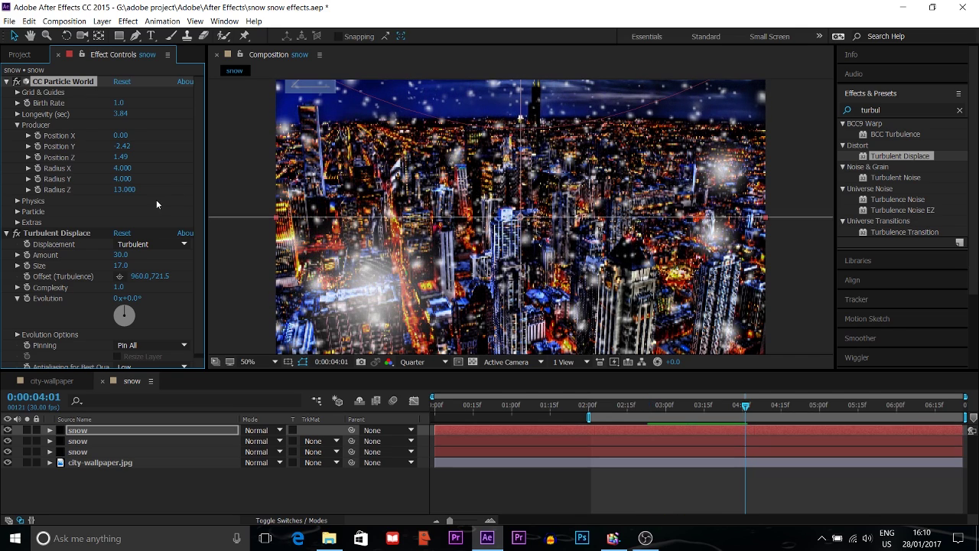
Set the new snow layer's Floor Position to 2 in the CC Particle World Physics settings.
click(15, 201)
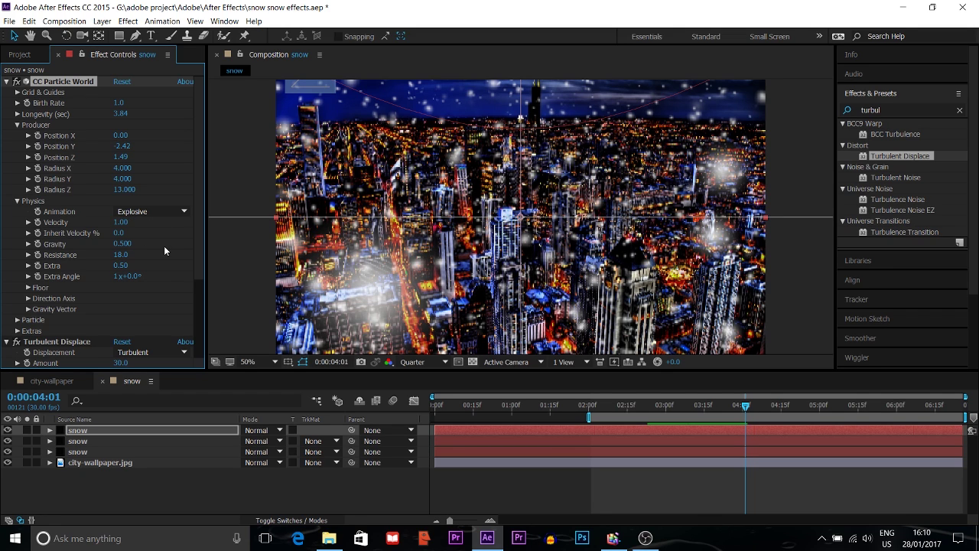
click(28, 288)
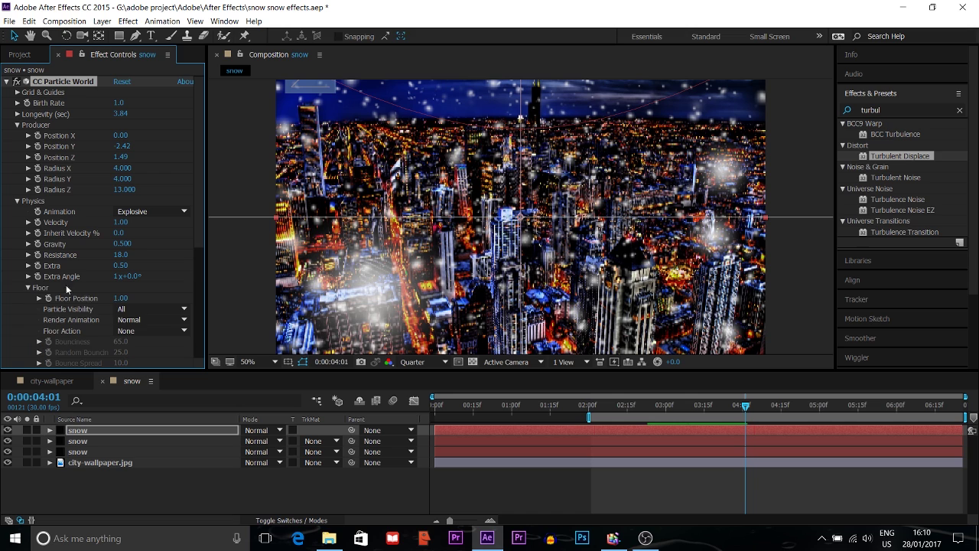
click(122, 298)
text(2)
key(Return)
drag(197, 244, 201, 336)
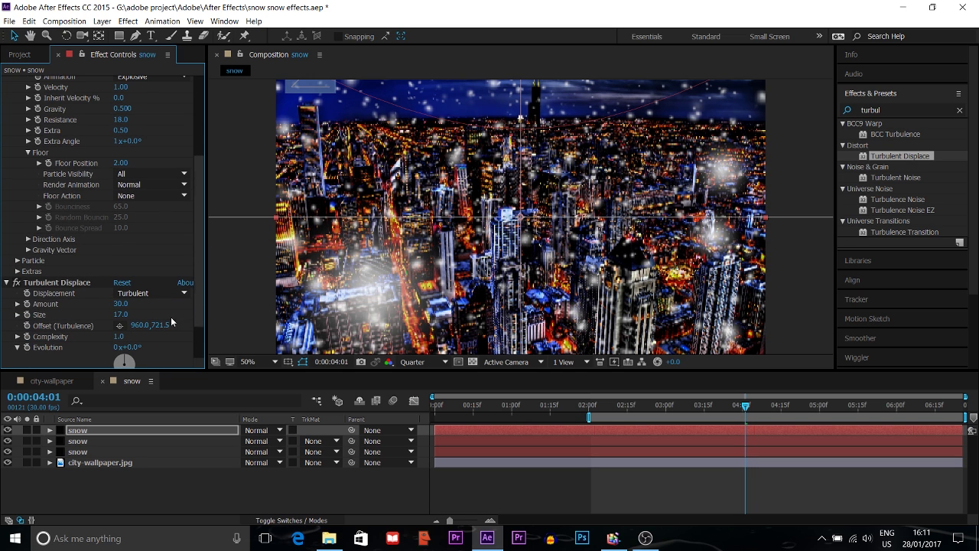
Set the new snow layer's CC Particle World Particle Type to Line and preview the animation.
click(17, 260)
click(175, 202)
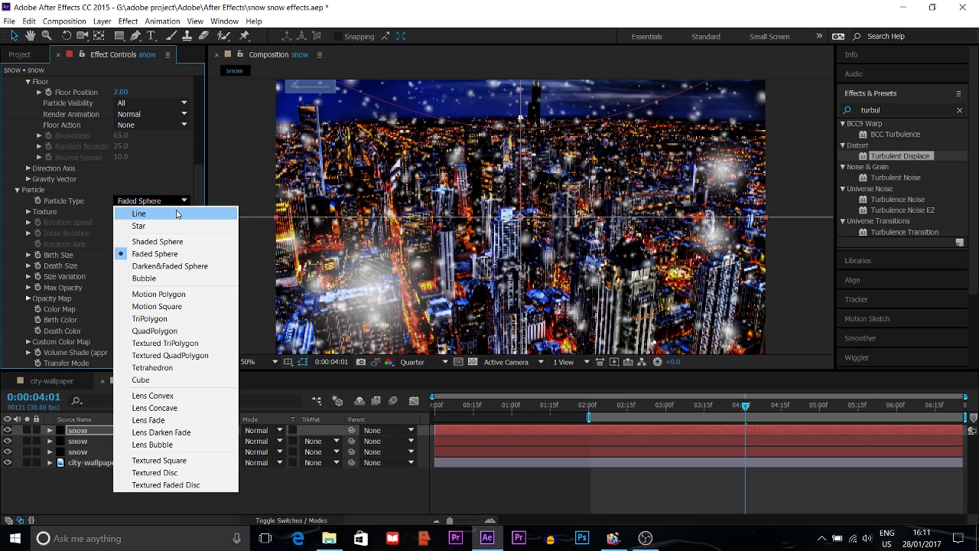
click(176, 214)
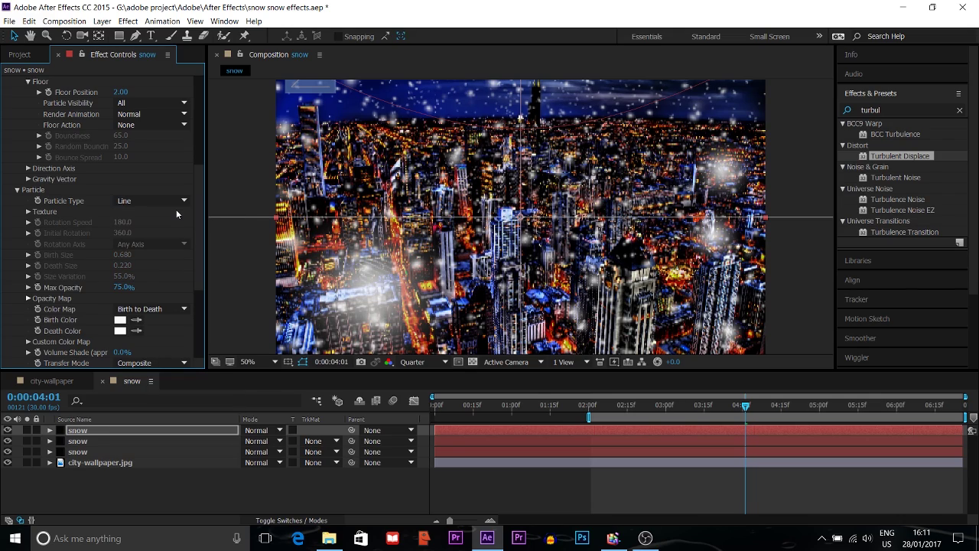
key(space)
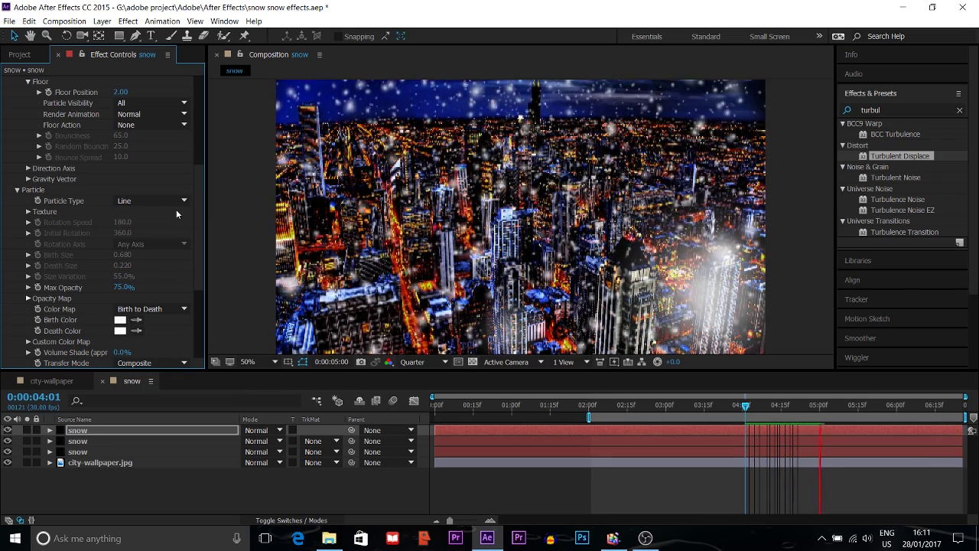
key(space)
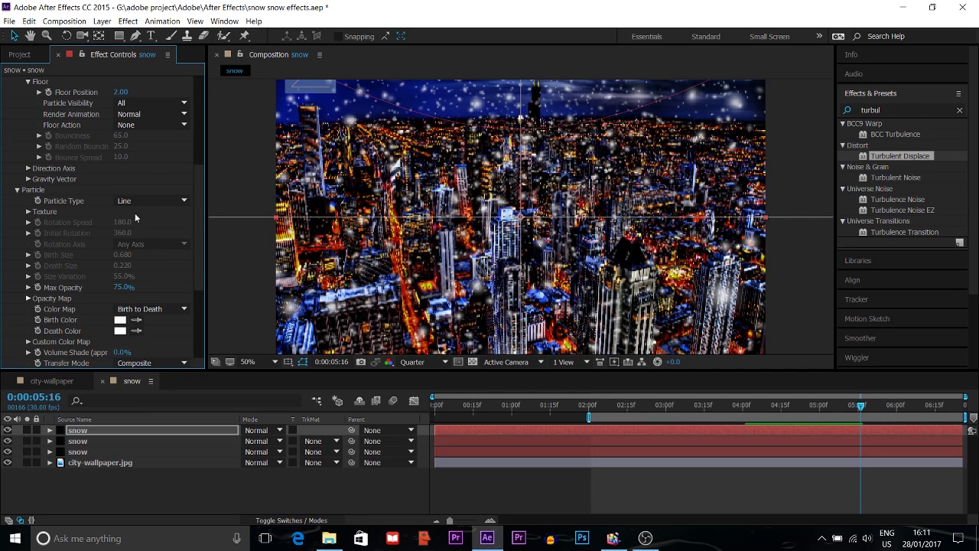
Set the CC Particle World Physics Resistance of the uppermost snow layer to 3 and preview the snowfall.
scroll(196, 178, up, 5)
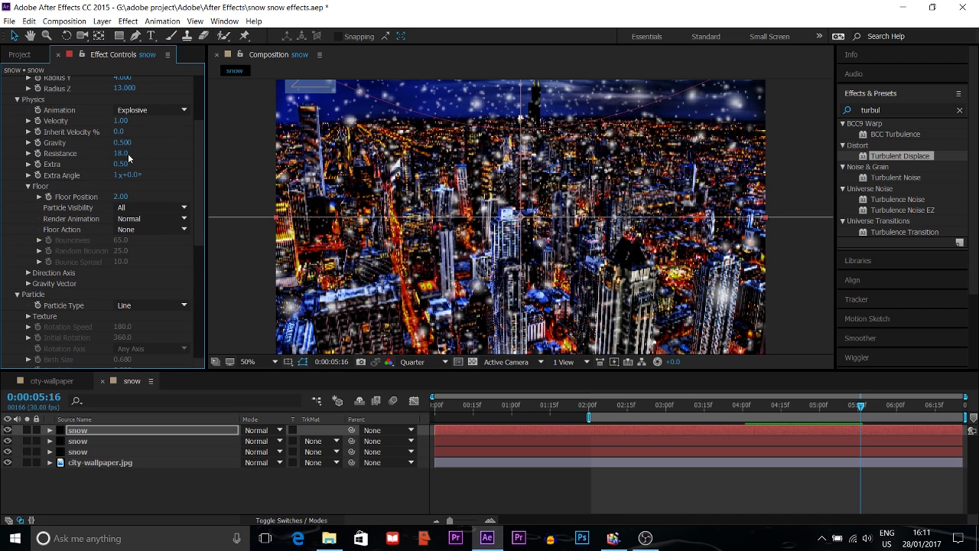
key(space)
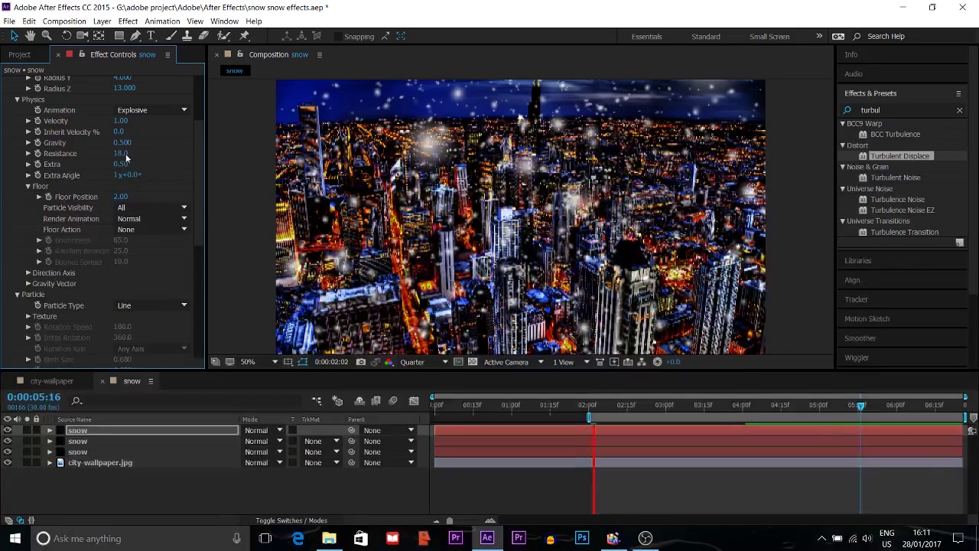
key(space)
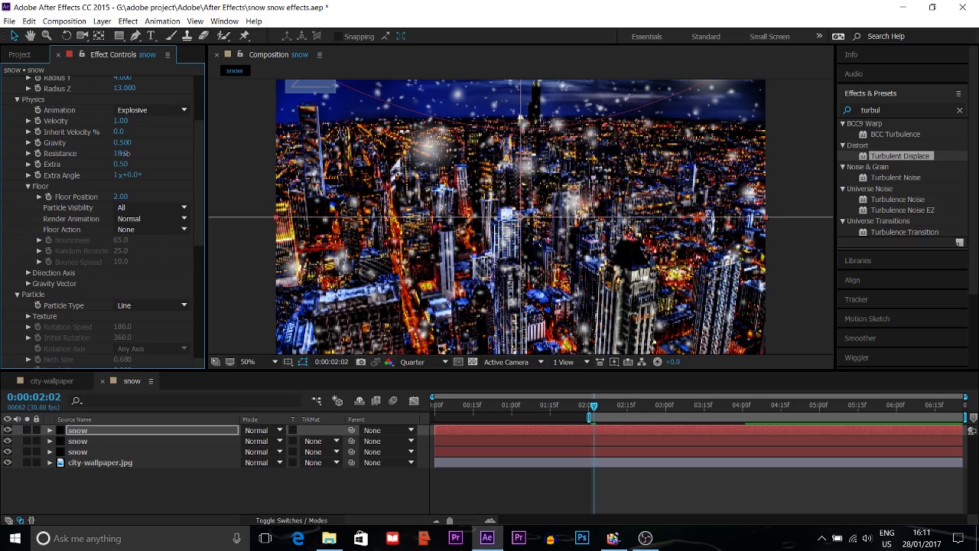
click(124, 154)
text(3)
key(Return)
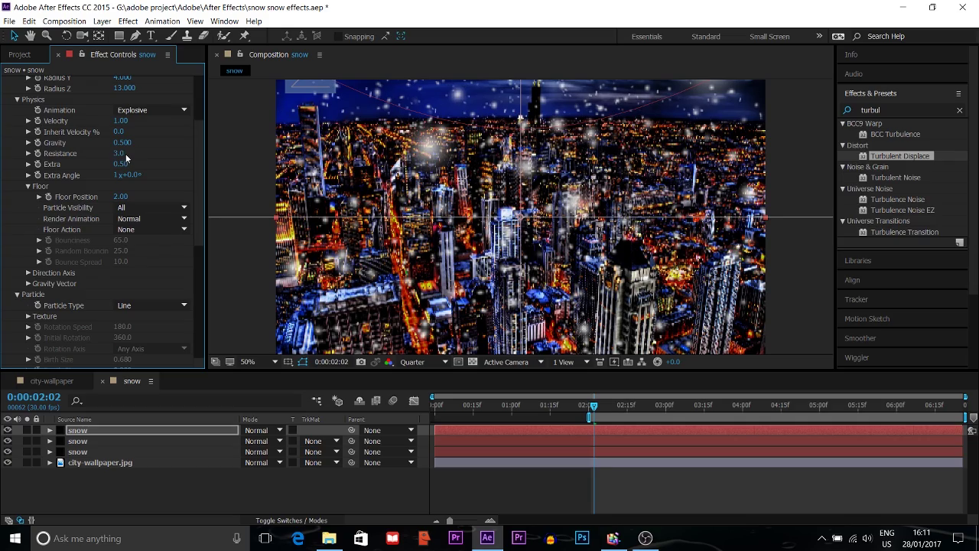
key(space)
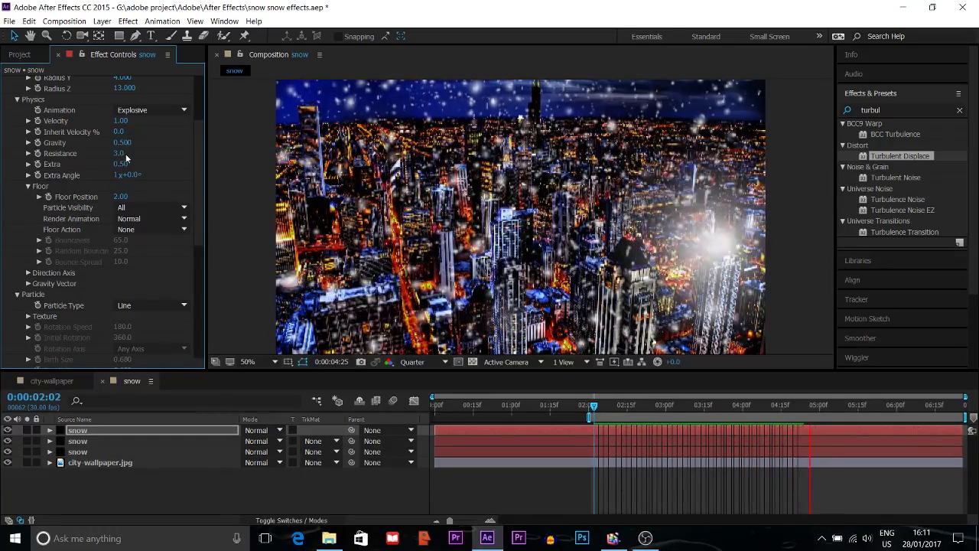
key(space)
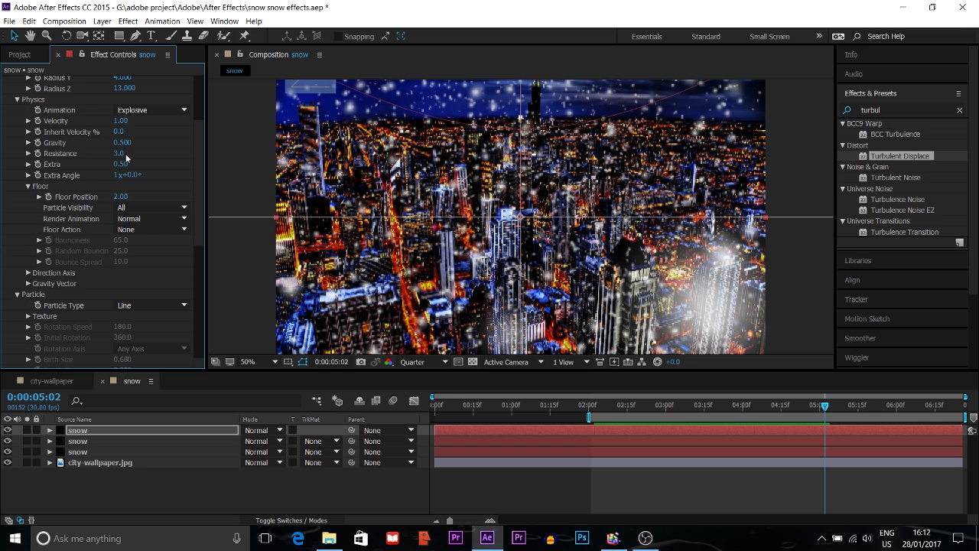
Set the Effect Camera Distance in the uppermost snow layer's CC Particle World Extras to 1.95 and preview it.
scroll(196, 191, down, 5)
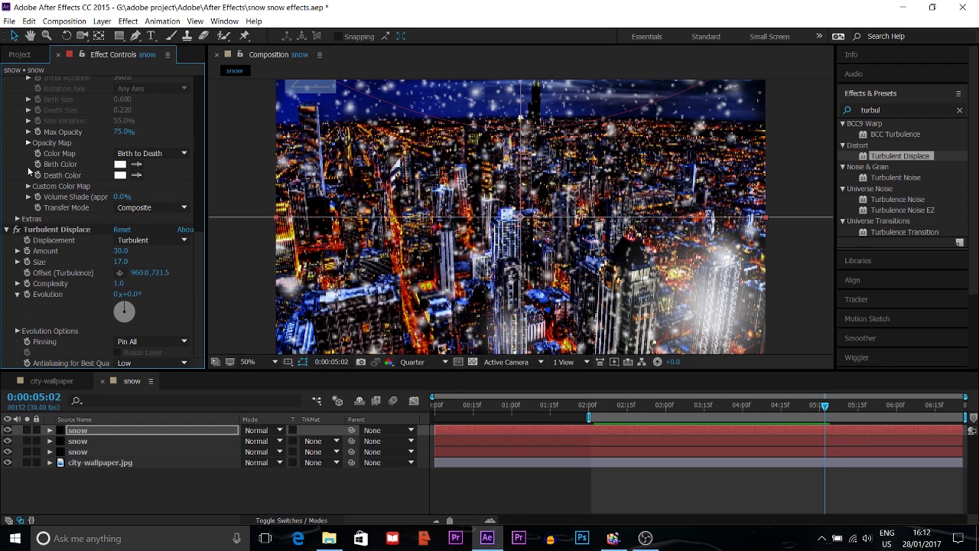
click(17, 219)
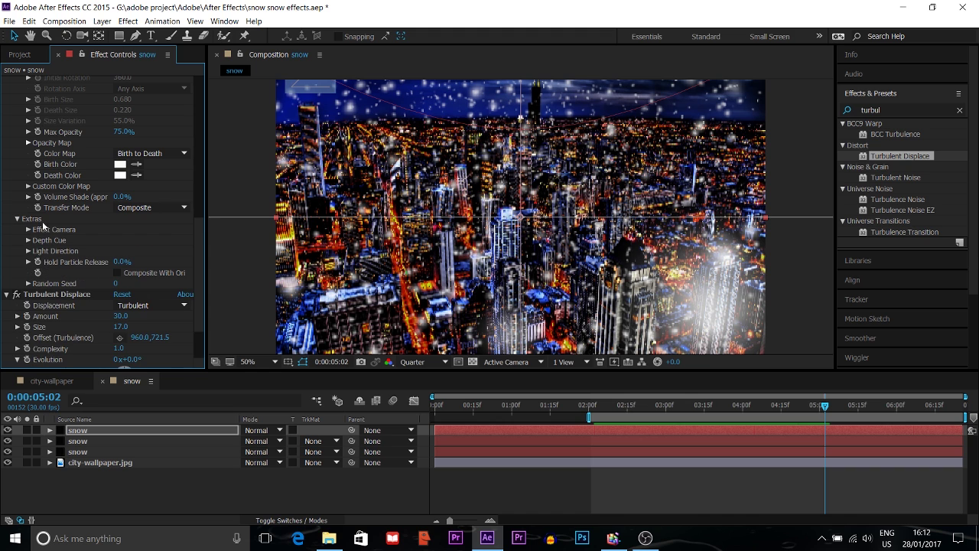
click(29, 229)
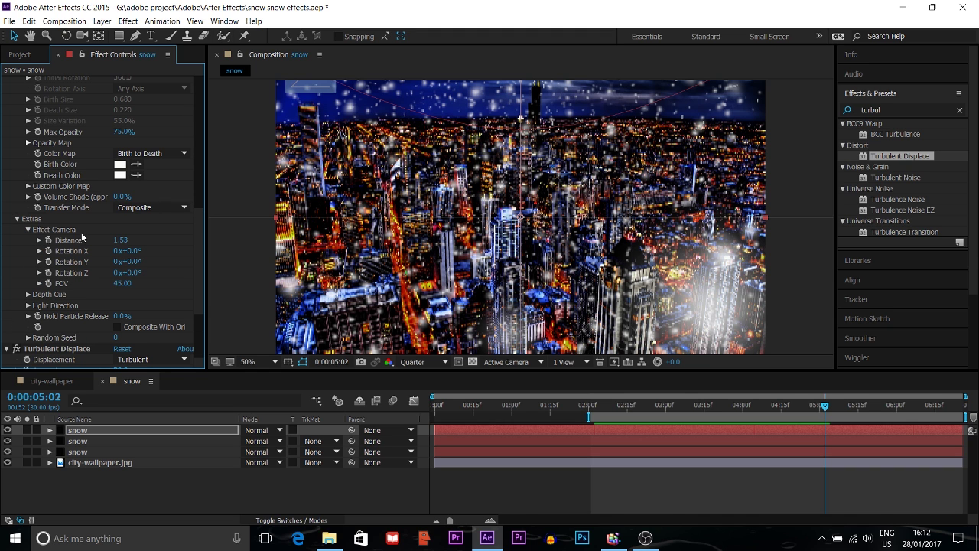
drag(117, 243, 145, 246)
key(space)
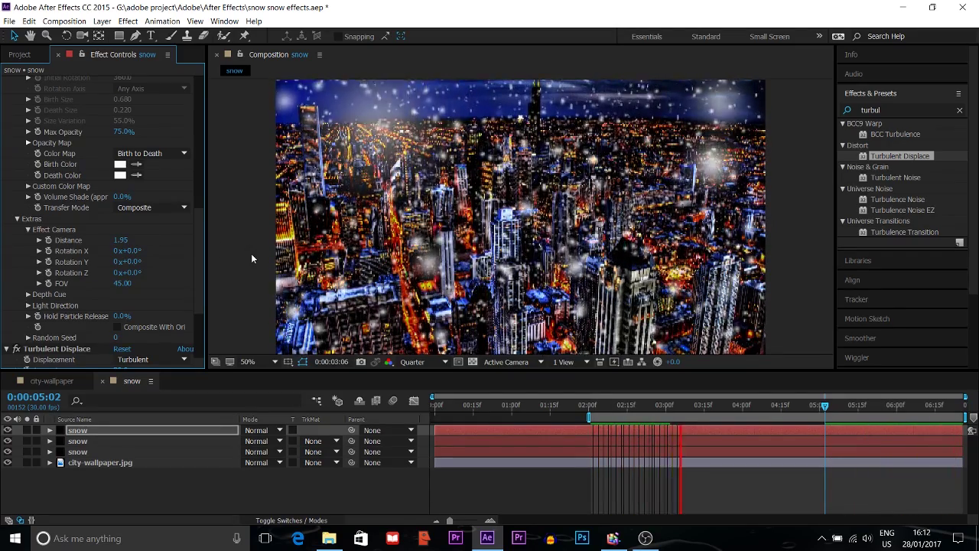
key(space)
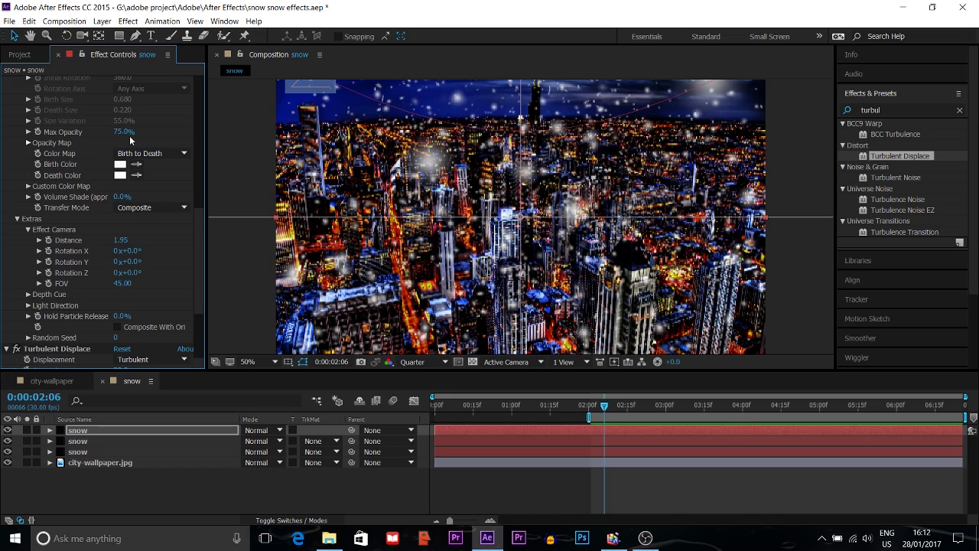
Set the uppermost snow layer's particle Max Opacity to 80% and preview the result.
drag(124, 132, 130, 132)
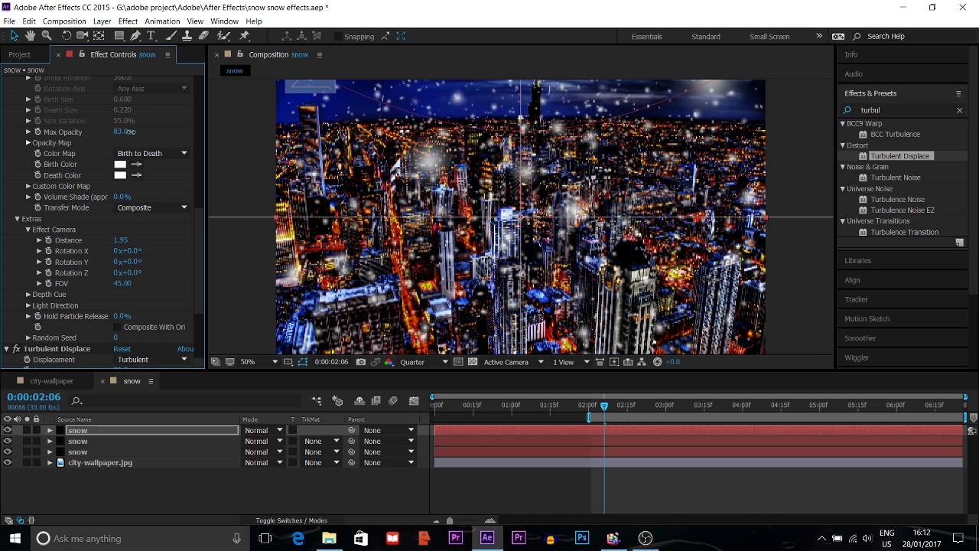
key(space)
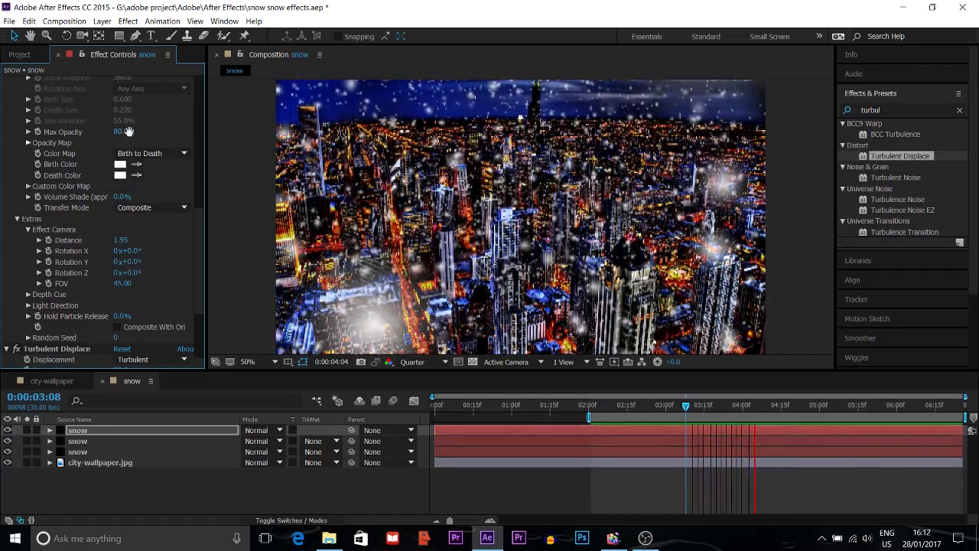
key(space)
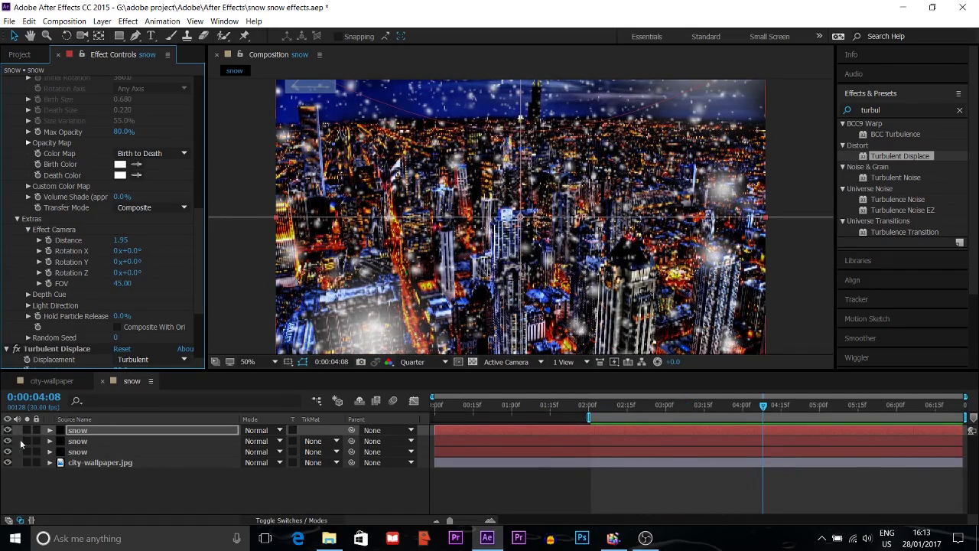
Lower the middle snow layer's Opacity to 84% and preview the composition.
click(61, 443)
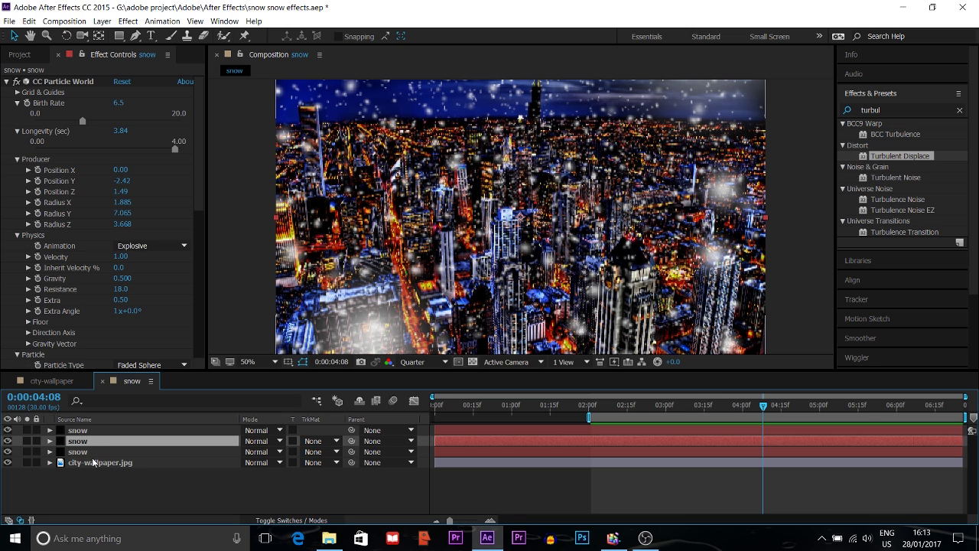
key(t)
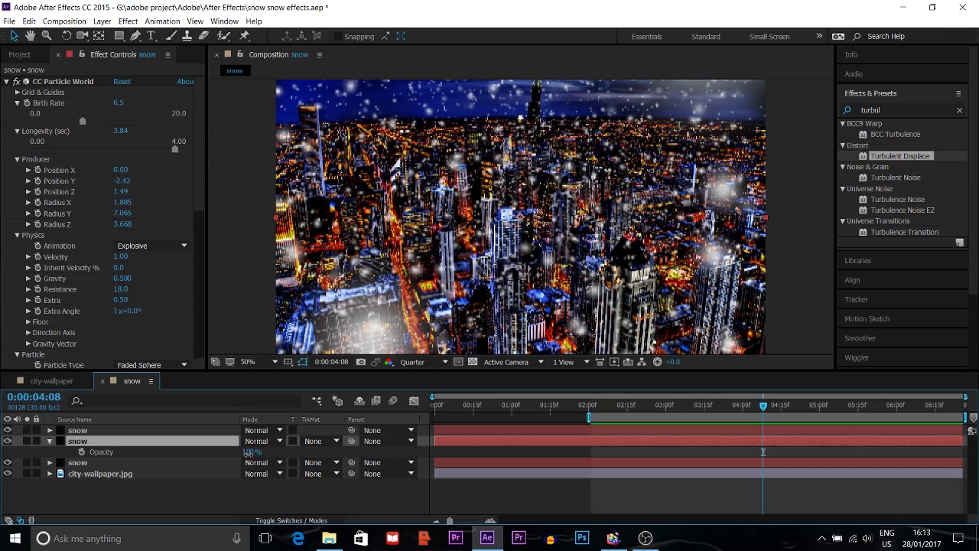
drag(248, 452, 243, 453)
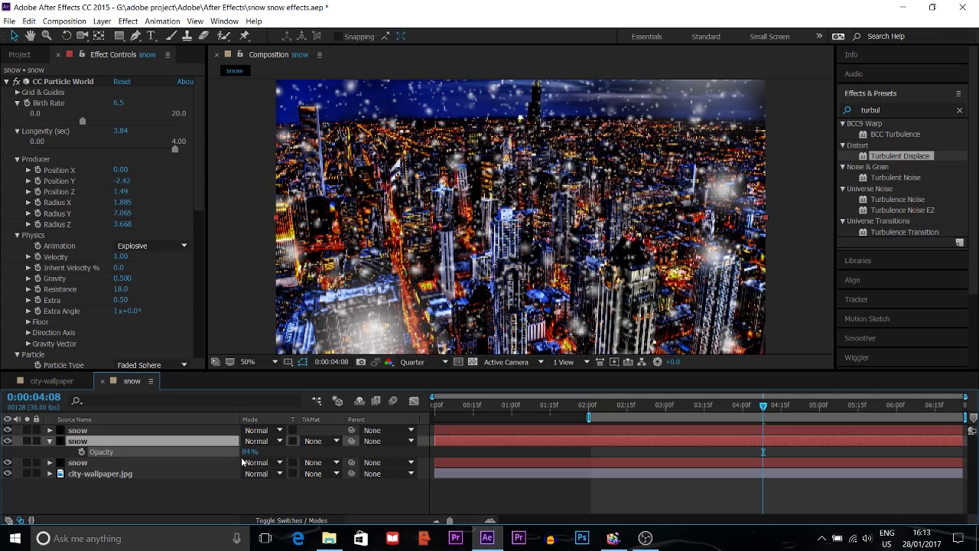
key(space)
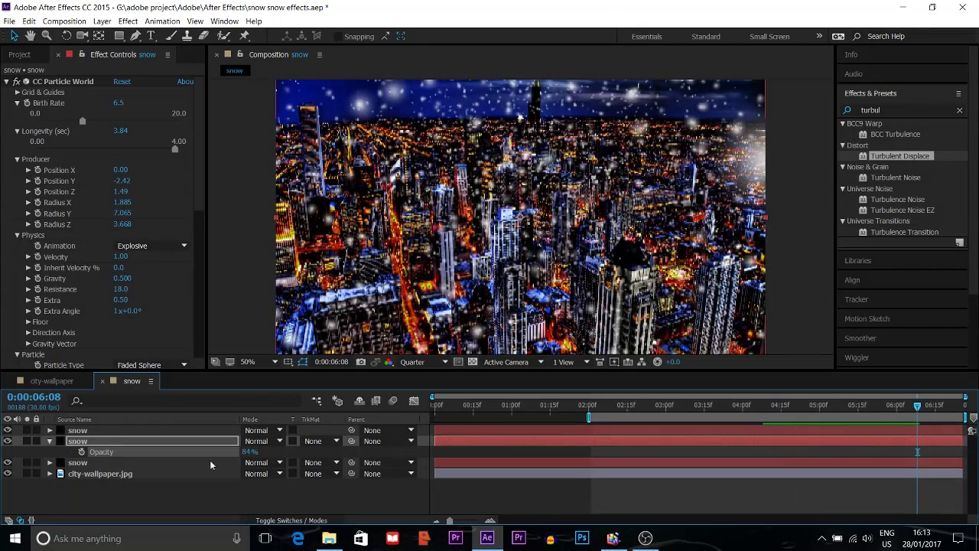
Reduce the Opacity of the snow layer directly above the city wallpaper to 88% and preview it.
click(96, 462)
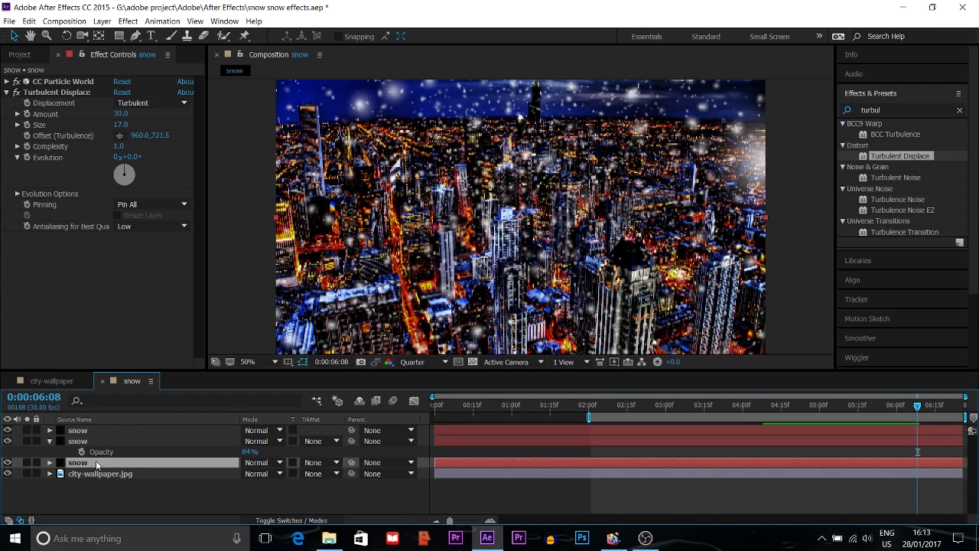
key(t)
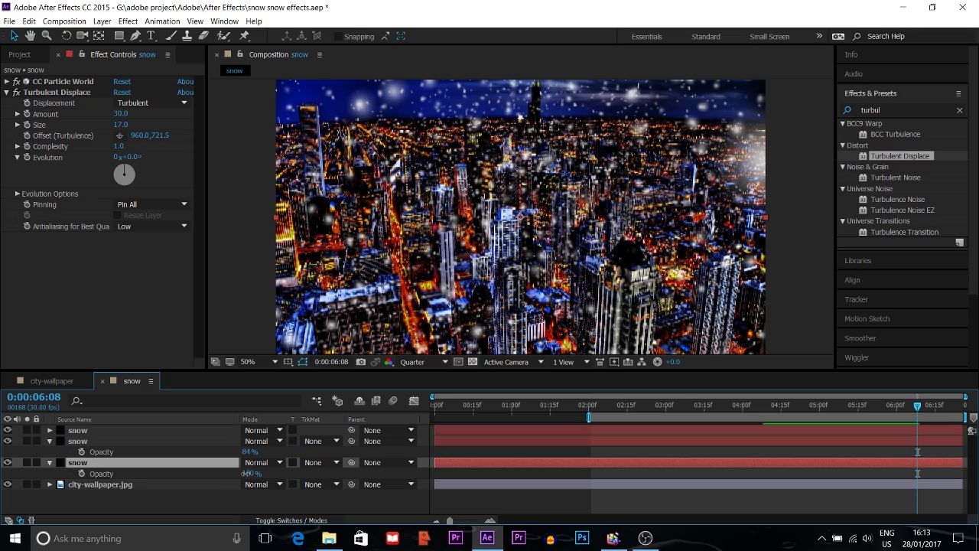
drag(249, 474, 243, 473)
key(space)
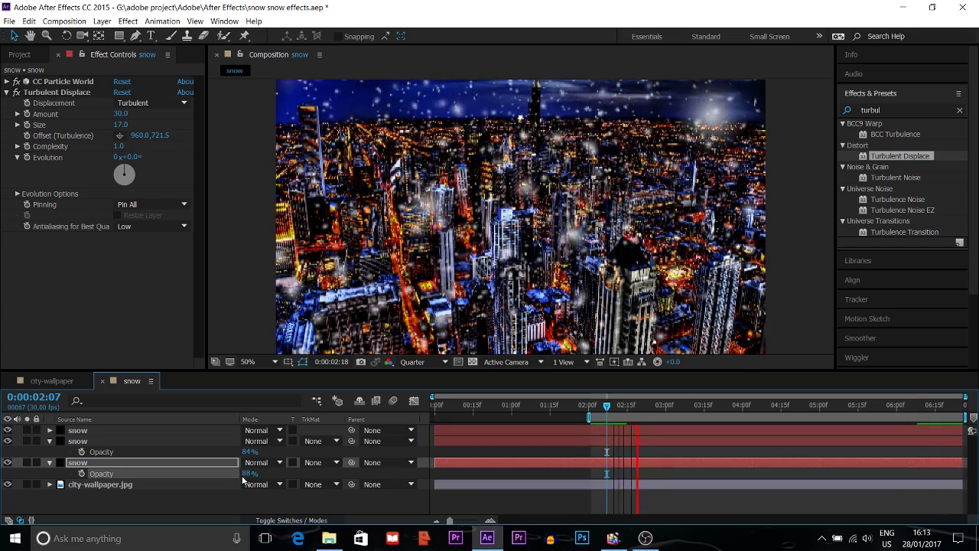
Lower the uppermost snow layer's Opacity to 85% and preview the snowfall.
click(131, 430)
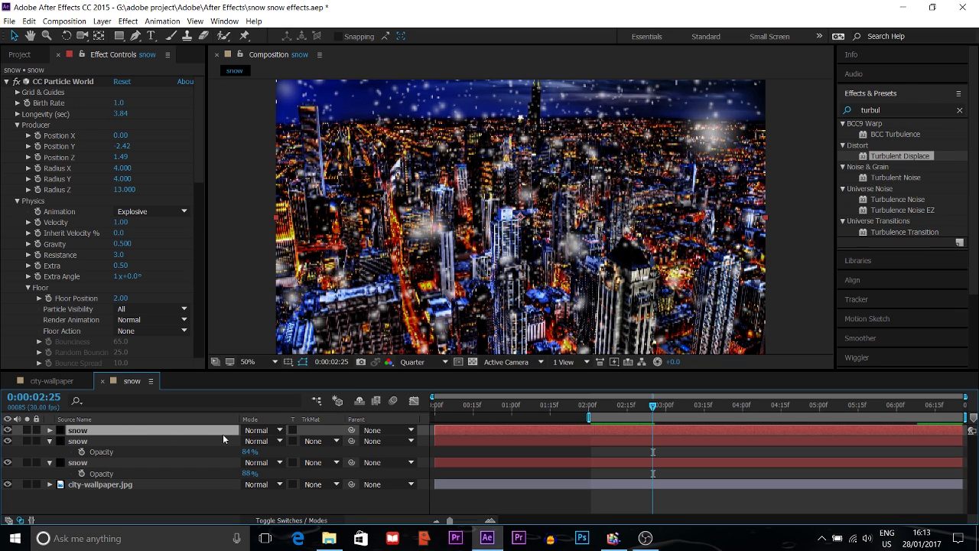
key(t)
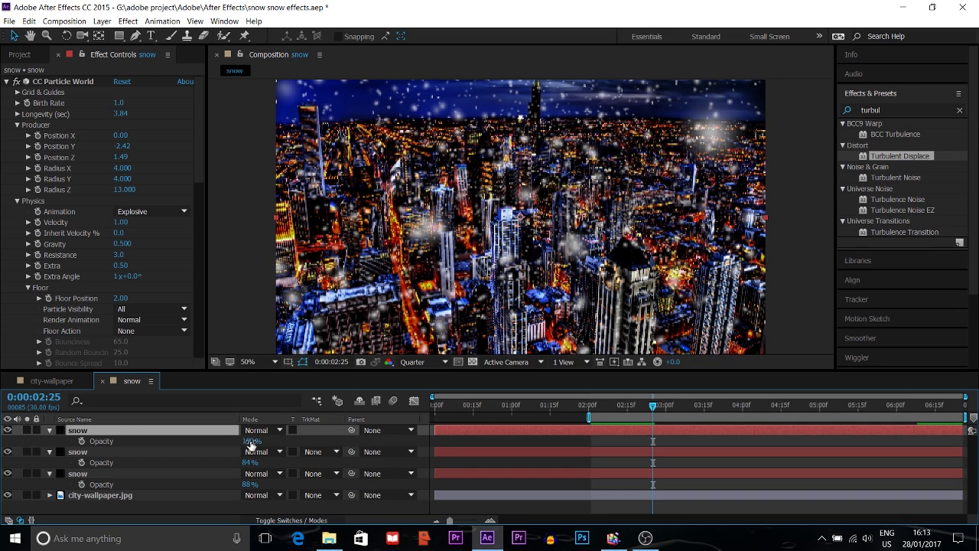
click(246, 441)
key(space)
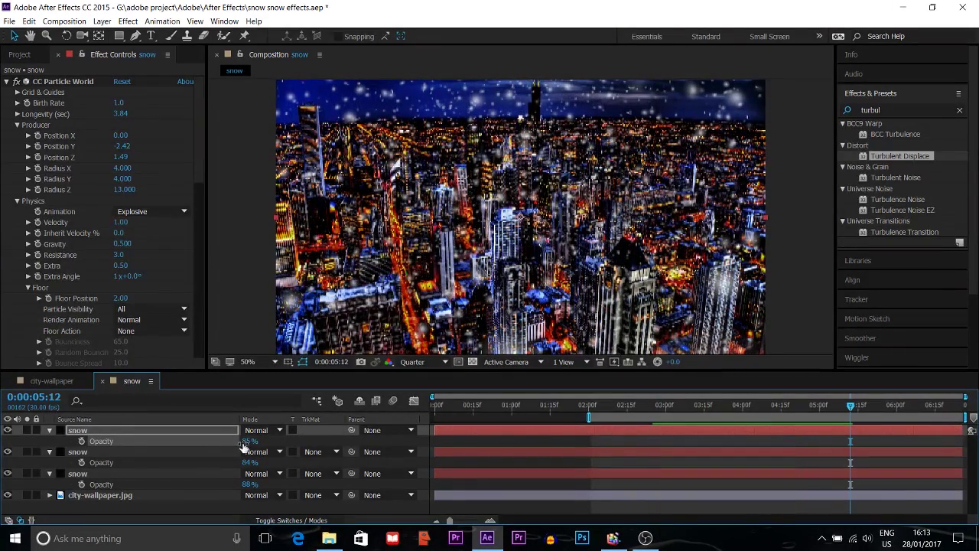
key(space)
Add a new adjustment layer above all the snow layers in the snow composition.
right_click(188, 509)
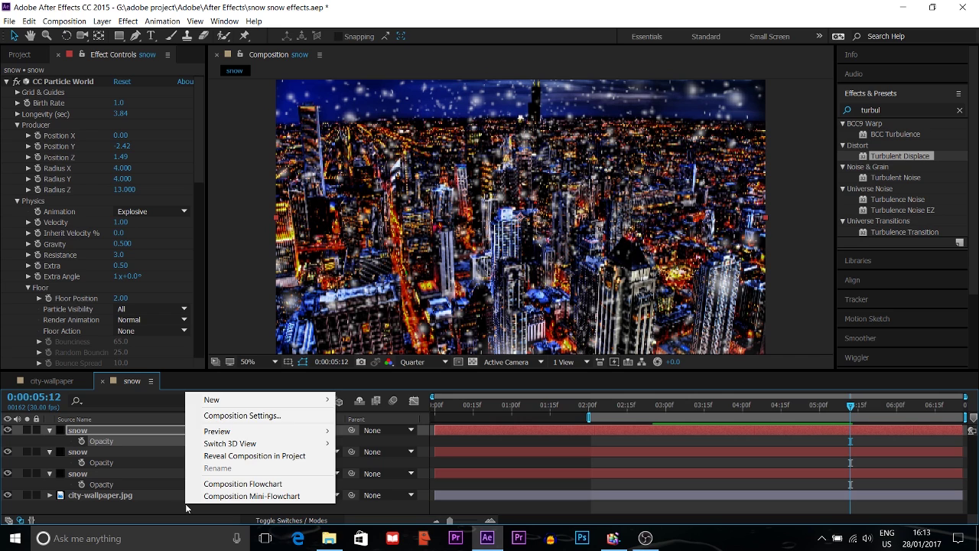
mouse_move(233, 398)
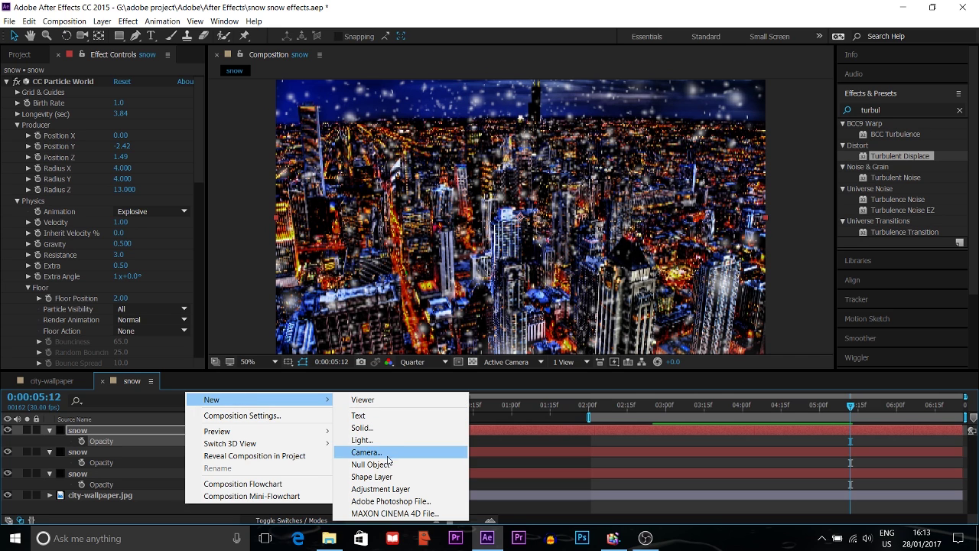
click(395, 489)
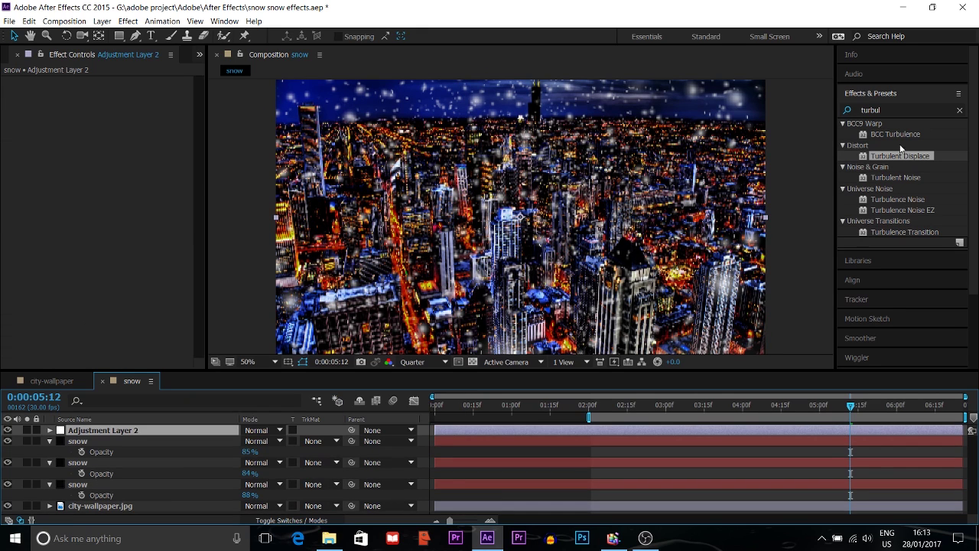
Search the effects for "curve" and apply the Curves effect to the adjustment layer.
click(900, 110)
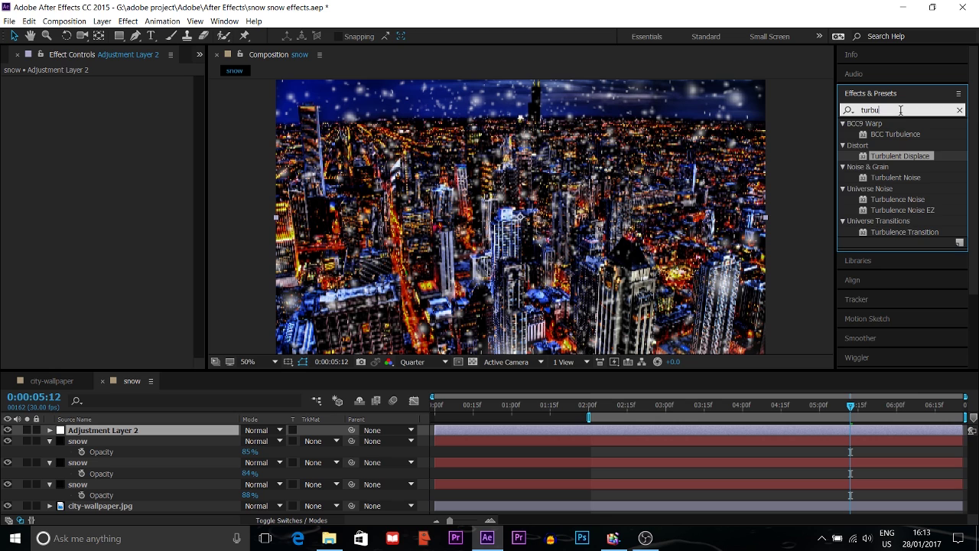
key(BackSpace)
key(BackSpace)
key(BackSpace)
key(BackSpace)
key(BackSpace)
text(curve)
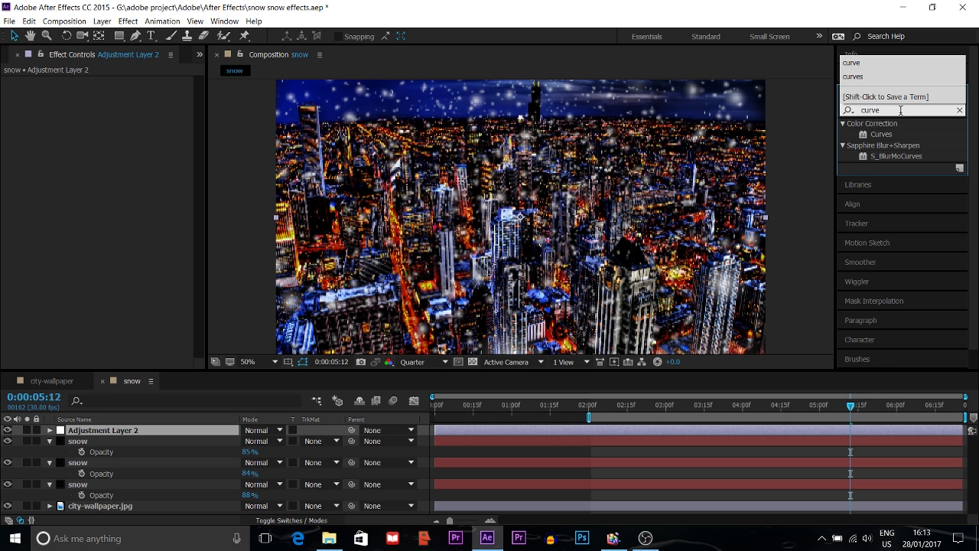
drag(881, 134, 127, 151)
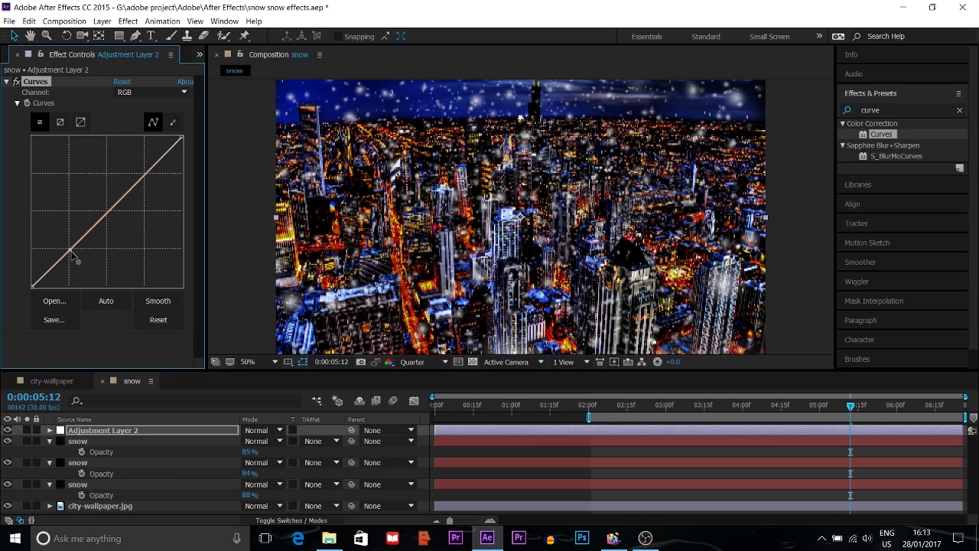
Shape the RGB curve into an S with darker shadows and slightly raised highlights, and preview the graded snowfall.
mouse_move(71, 252)
mouse_down()
mouse_move(78, 260)
mouse_move(71, 250)
mouse_up()
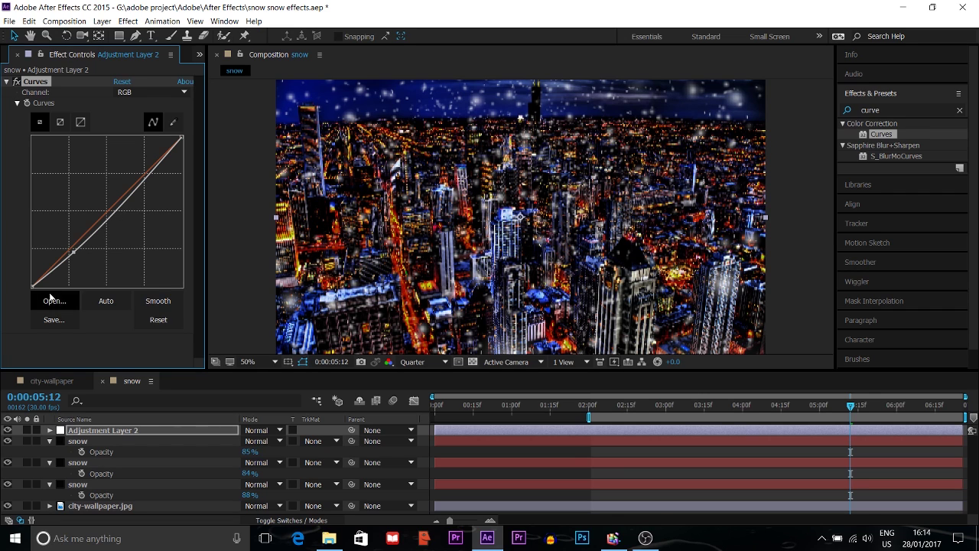
mouse_move(73, 257)
mouse_down()
mouse_move(74, 267)
mouse_move(65, 260)
mouse_move(77, 256)
mouse_up()
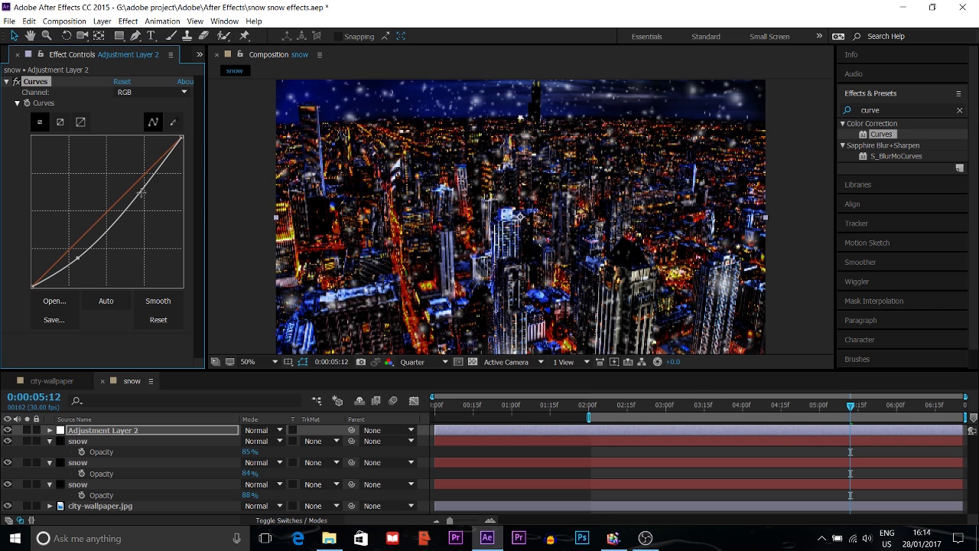
drag(143, 191, 136, 182)
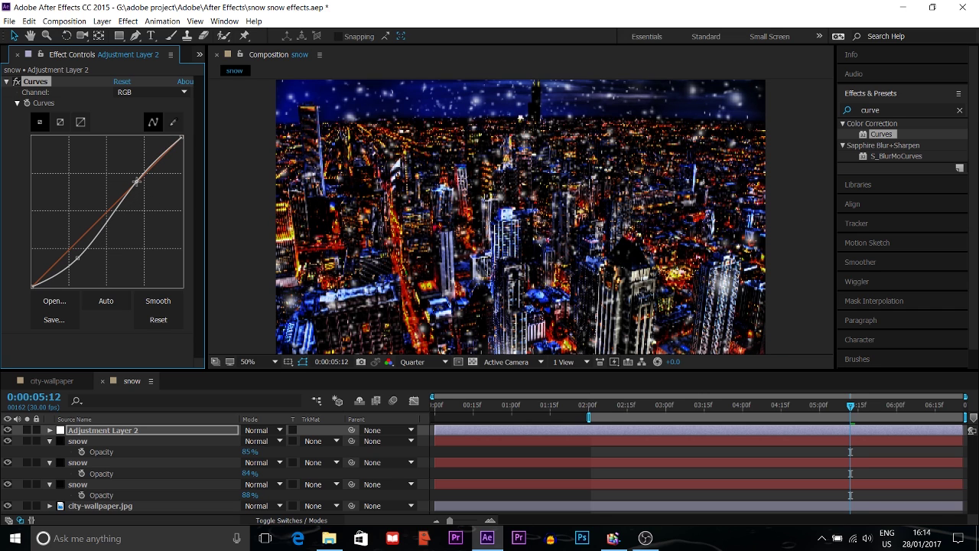
key(space)
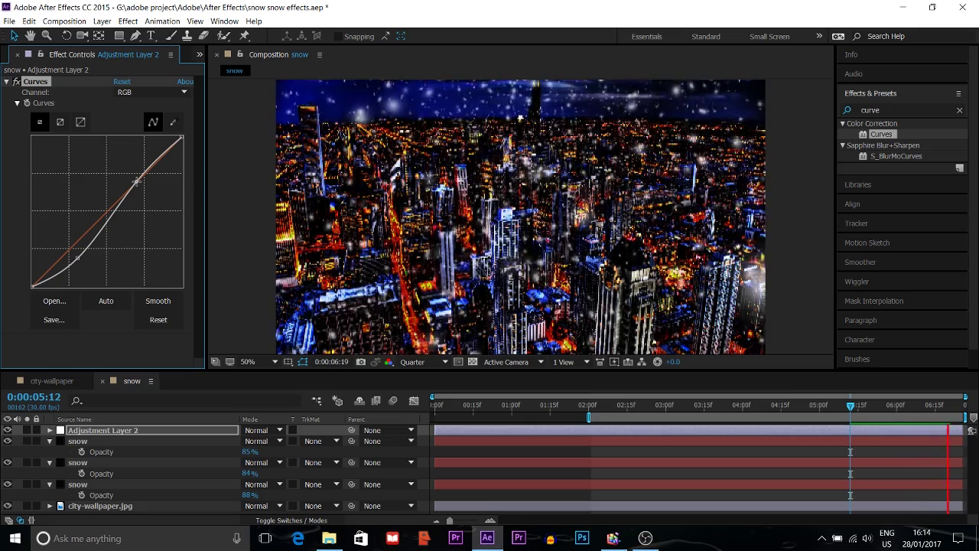